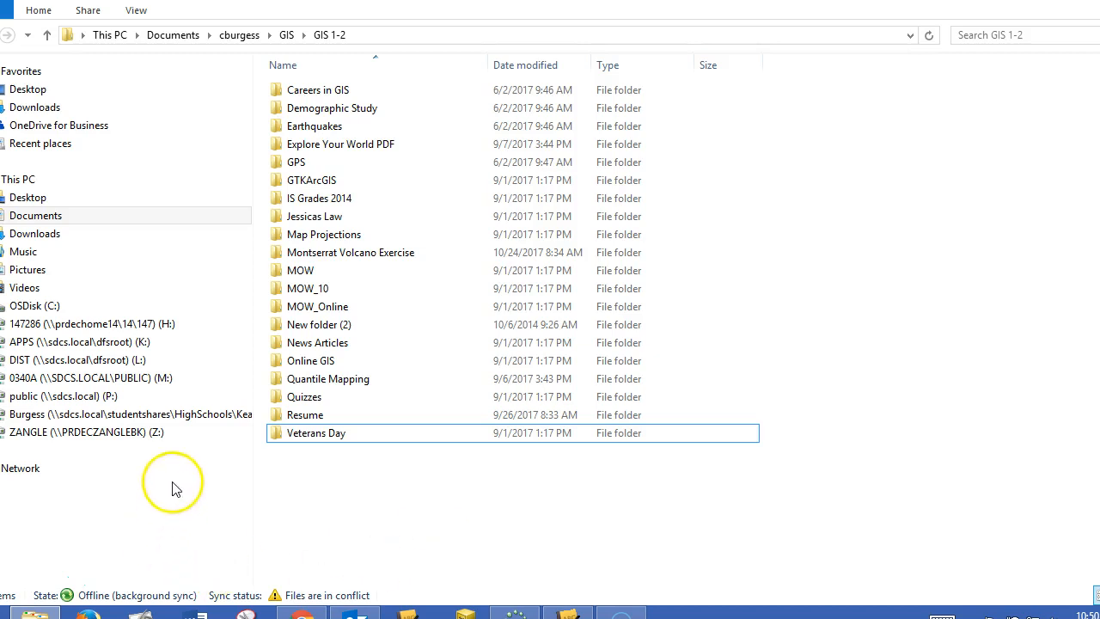
Step: Copy the Thanksgiving folder from Holiday Labs on the shared S: drive
{"action": "left_click", "coordinate": [140, 417]}
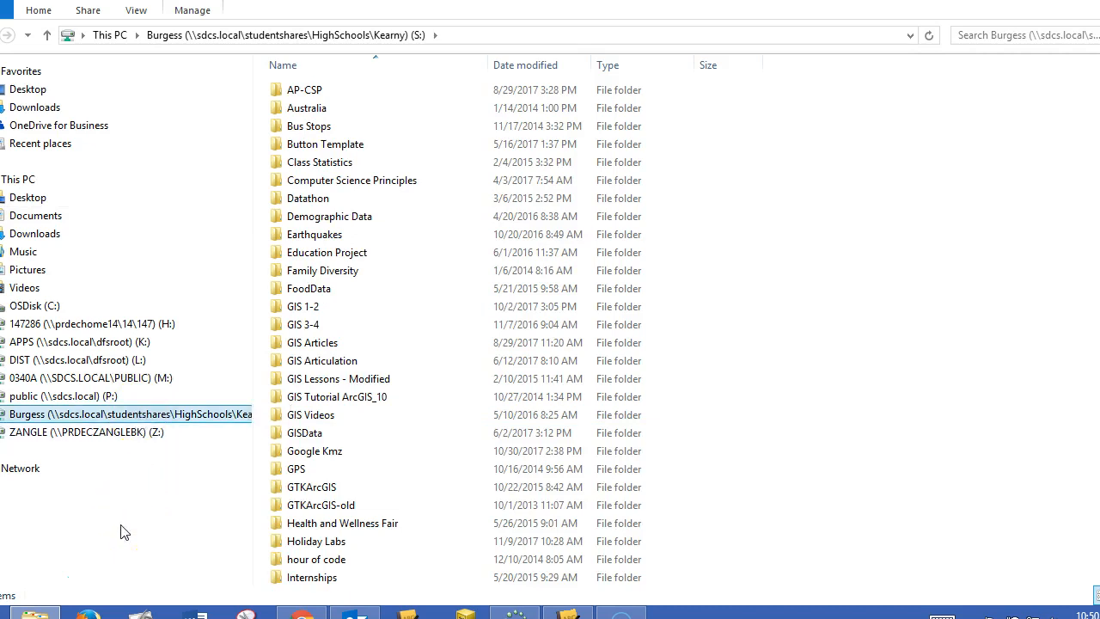
{"action": "double_click", "coordinate": [312, 541]}
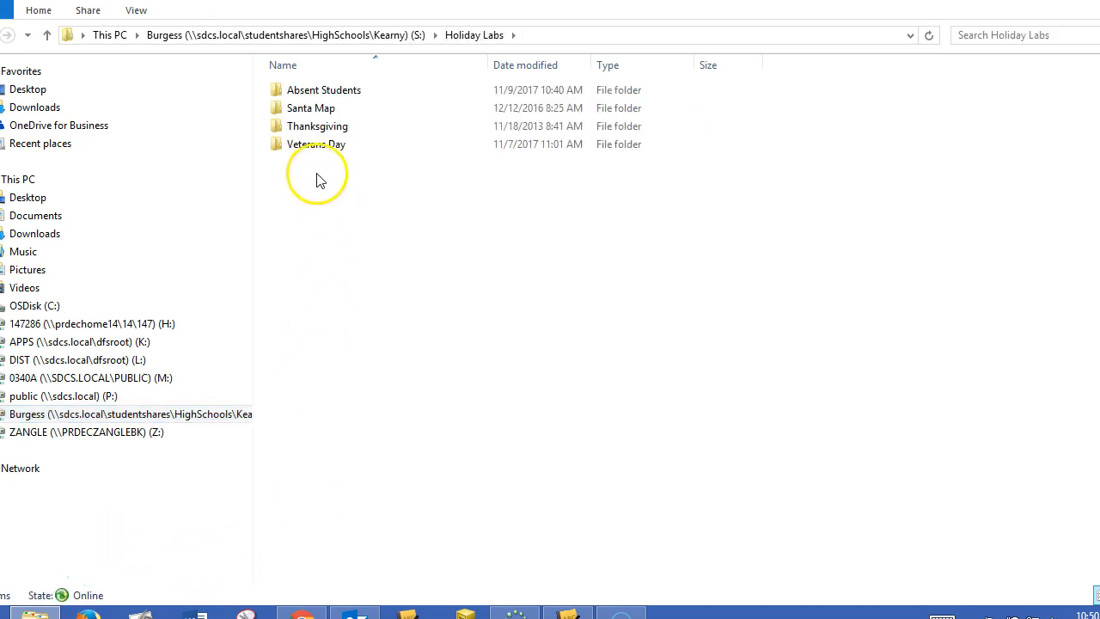
{"action": "left_click", "coordinate": [319, 144]}
{"action": "left_click", "coordinate": [316, 129]}
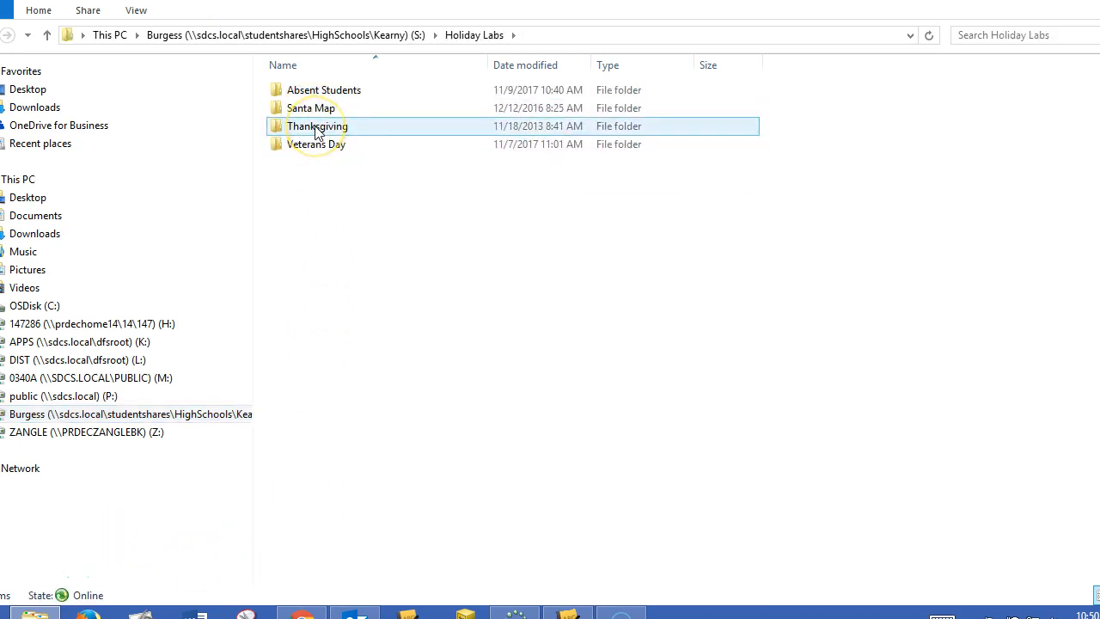
{"action": "right_click", "coordinate": [317, 131]}
{"action": "left_click", "coordinate": [359, 127]}
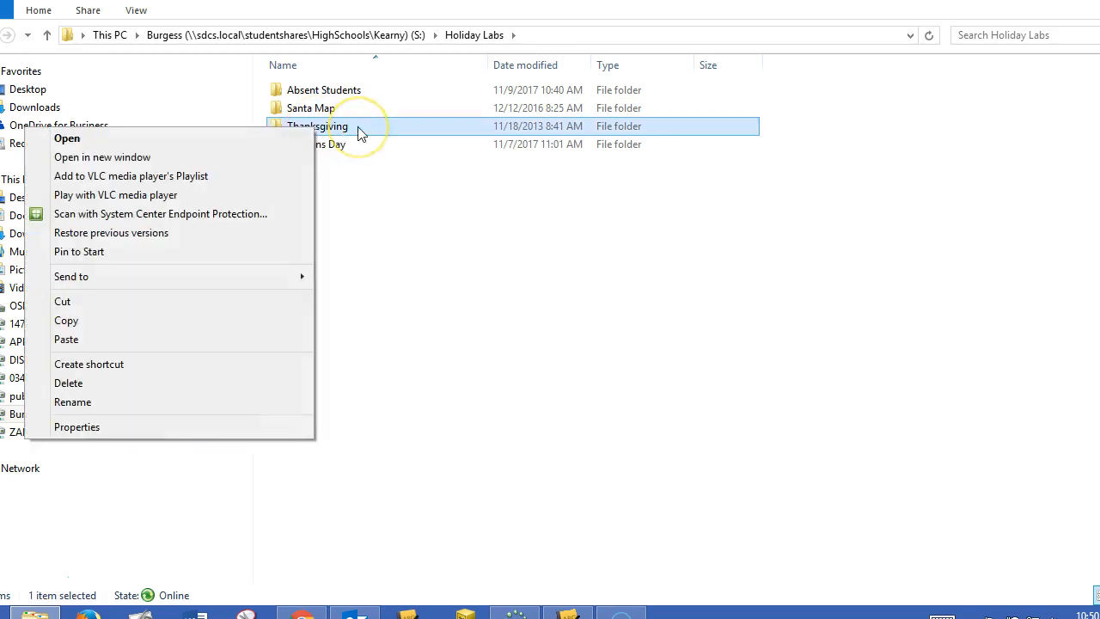
{"action": "left_click", "coordinate": [171, 323]}
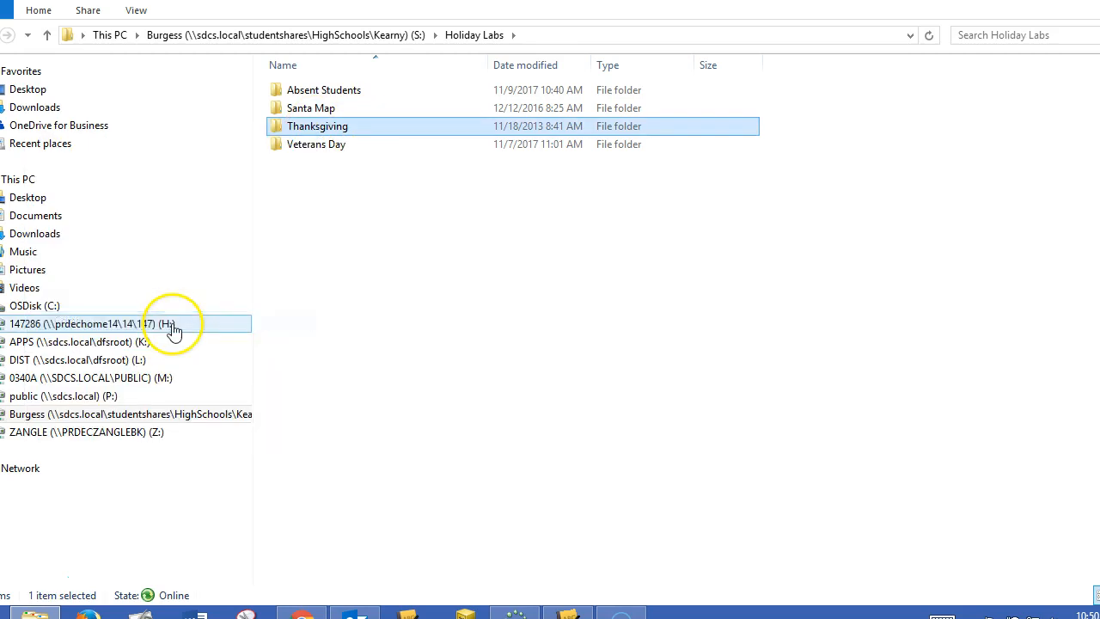
Step: Paste the copied folder into the GIS folder within the personal folder in Documents
{"action": "left_click", "coordinate": [86, 221]}
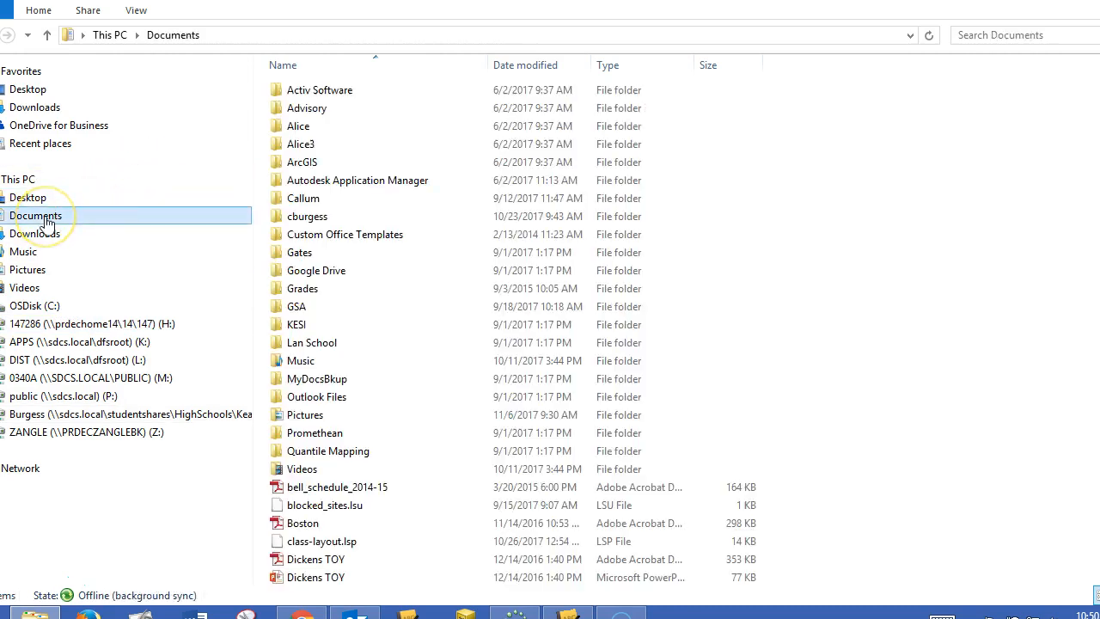
{"action": "double_click", "coordinate": [315, 218]}
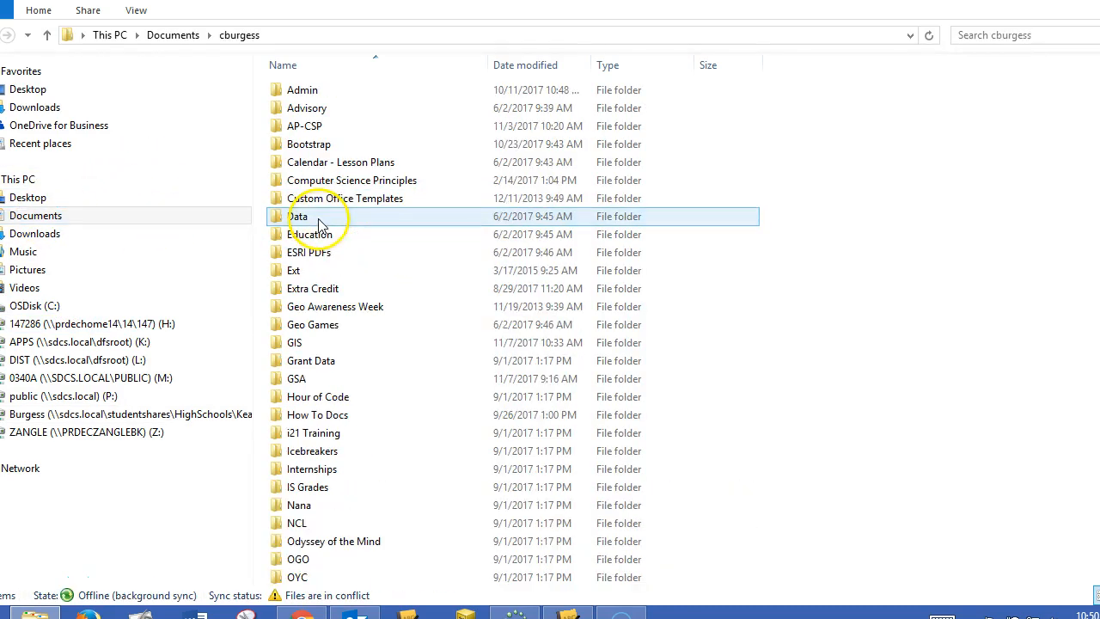
{"action": "double_click", "coordinate": [297, 344]}
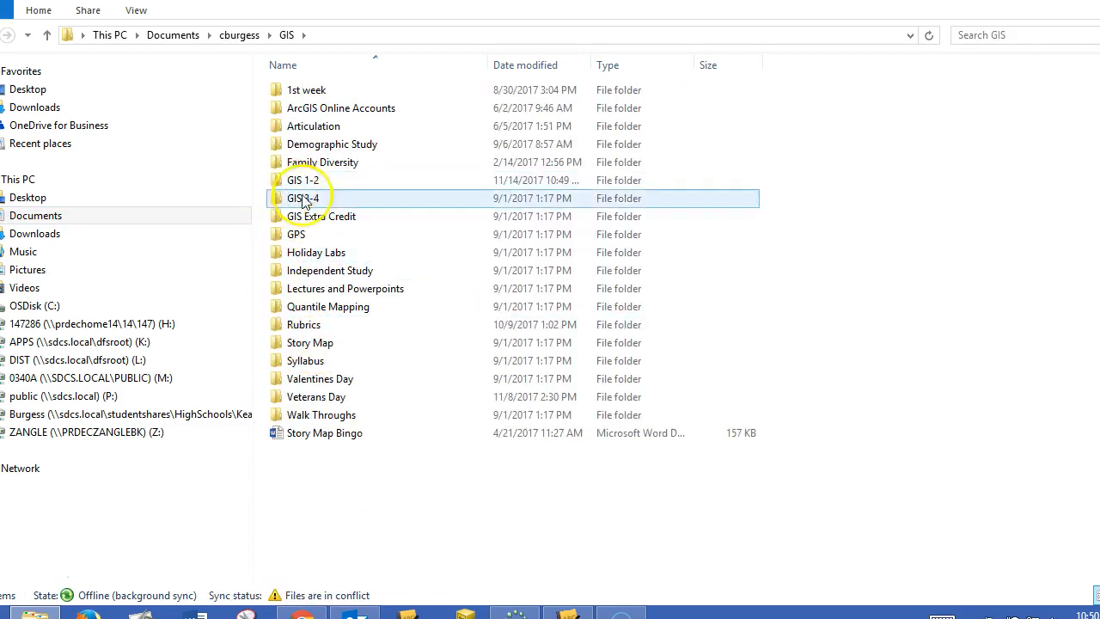
{"action": "right_click", "coordinate": [316, 469]}
{"action": "mouse_move", "coordinate": [229, 424]}
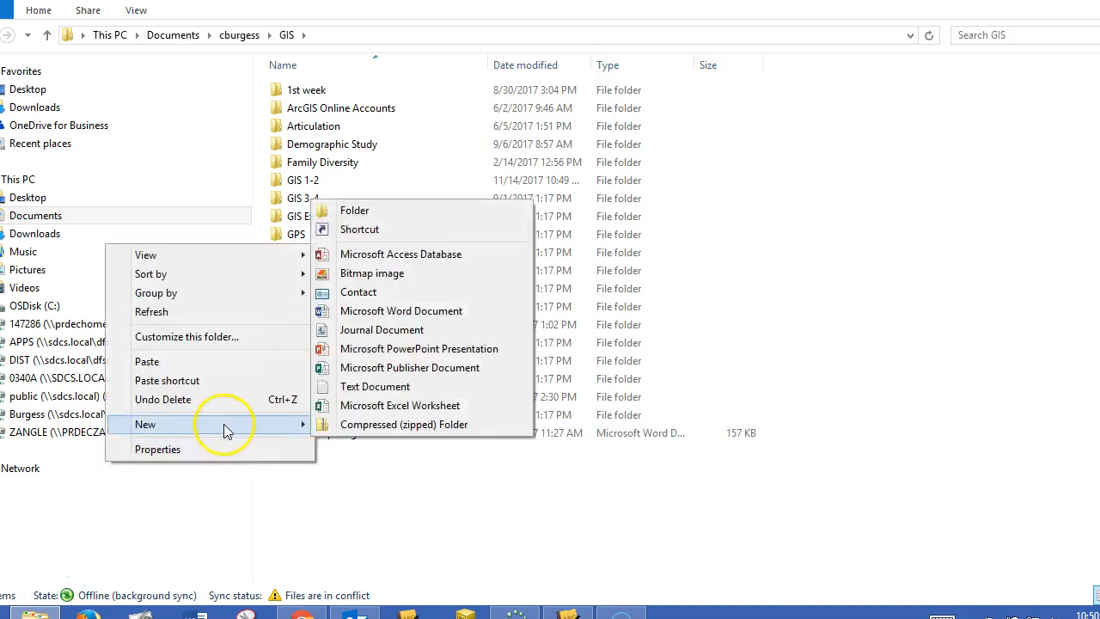
{"action": "left_click", "coordinate": [215, 362]}
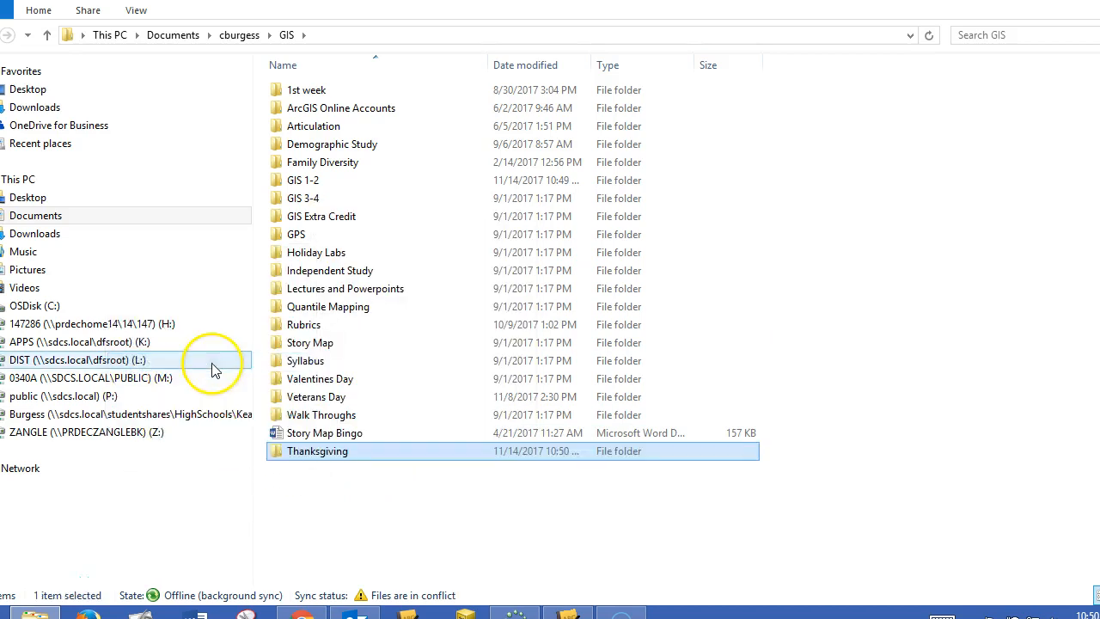
{"action": "left_click", "coordinate": [422, 521]}
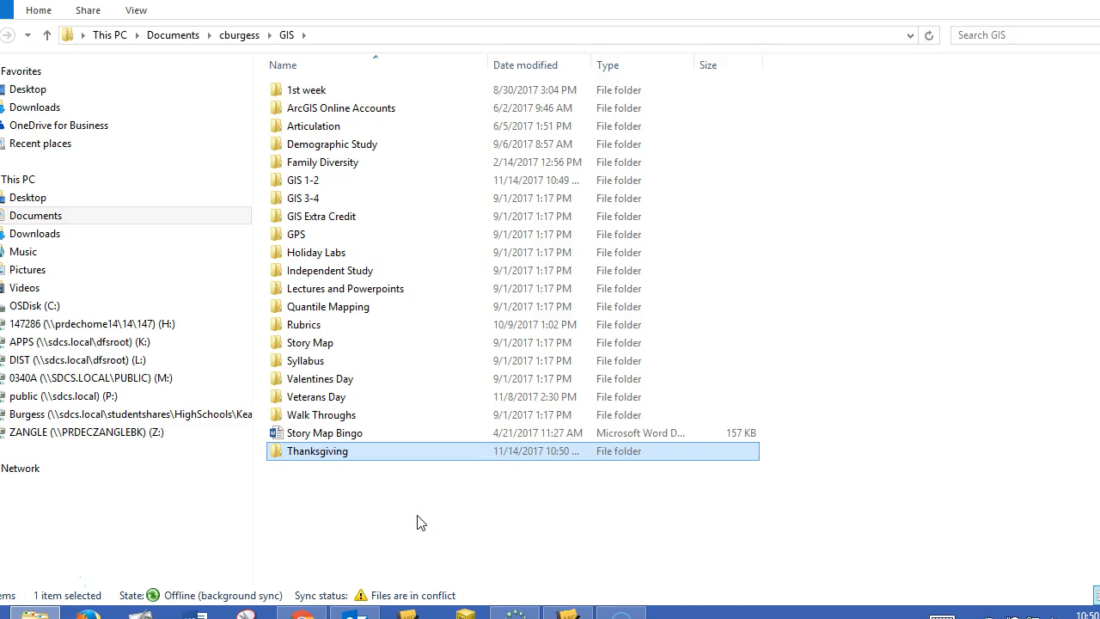
Step: Open the Thanksgiving Data 2007 workbook from the pasted Thanksgiving folder
{"action": "double_click", "coordinate": [317, 454]}
{"action": "left_click", "coordinate": [331, 184]}
{"action": "left_click", "coordinate": [361, 96]}
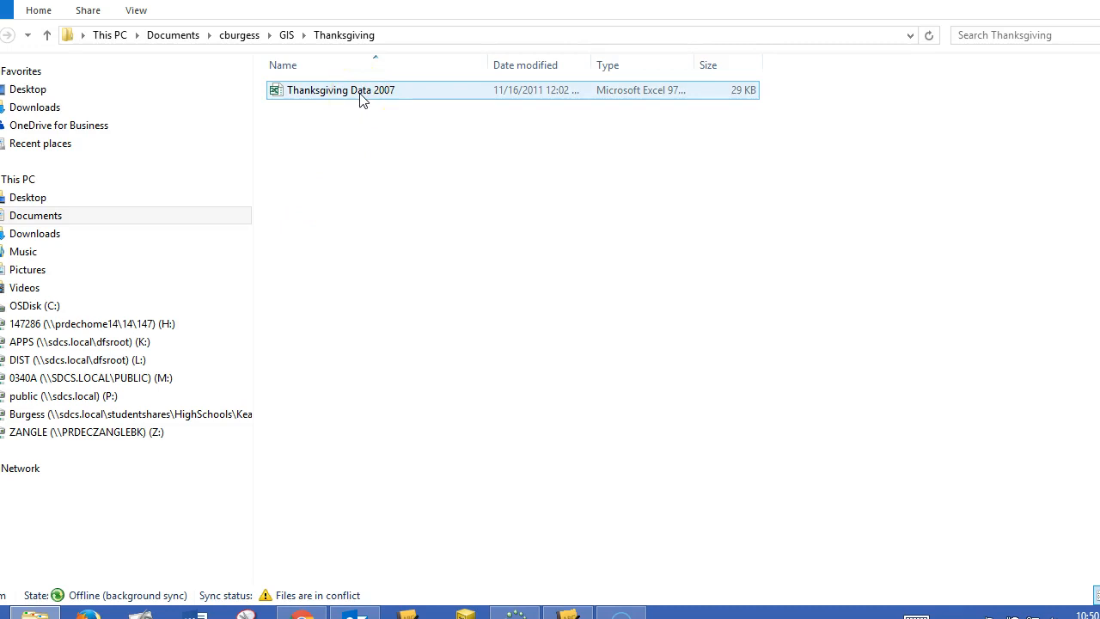
{"action": "double_click", "coordinate": [361, 96]}
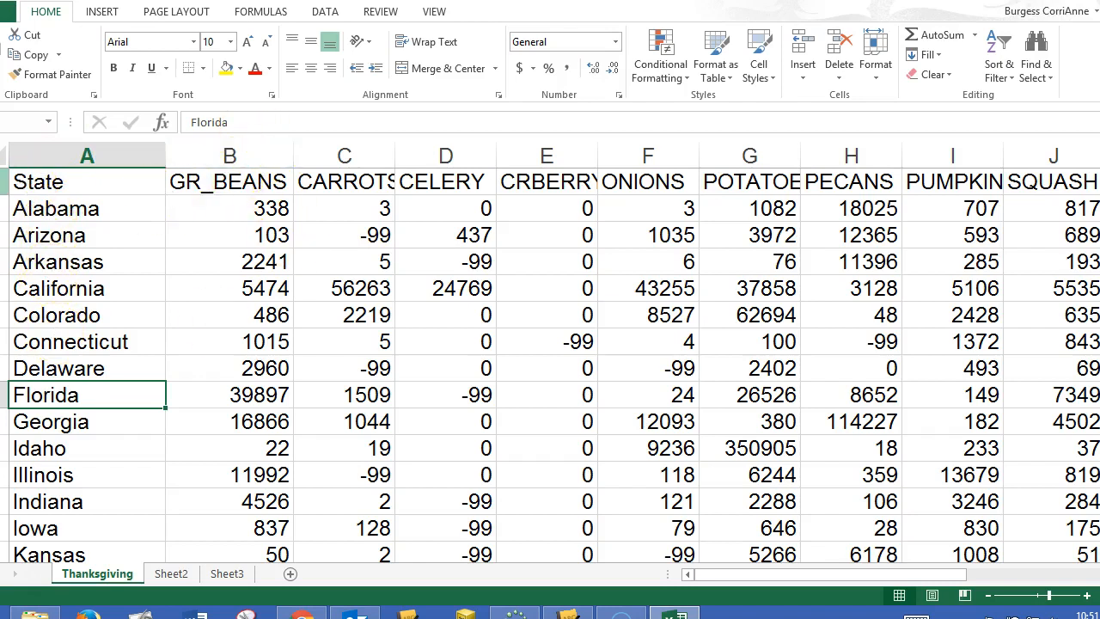
Step: Review the header row of the Thanksgiving sheet from the state and crop fields through to FIP
{"action": "left_click", "coordinate": [4, 181]}
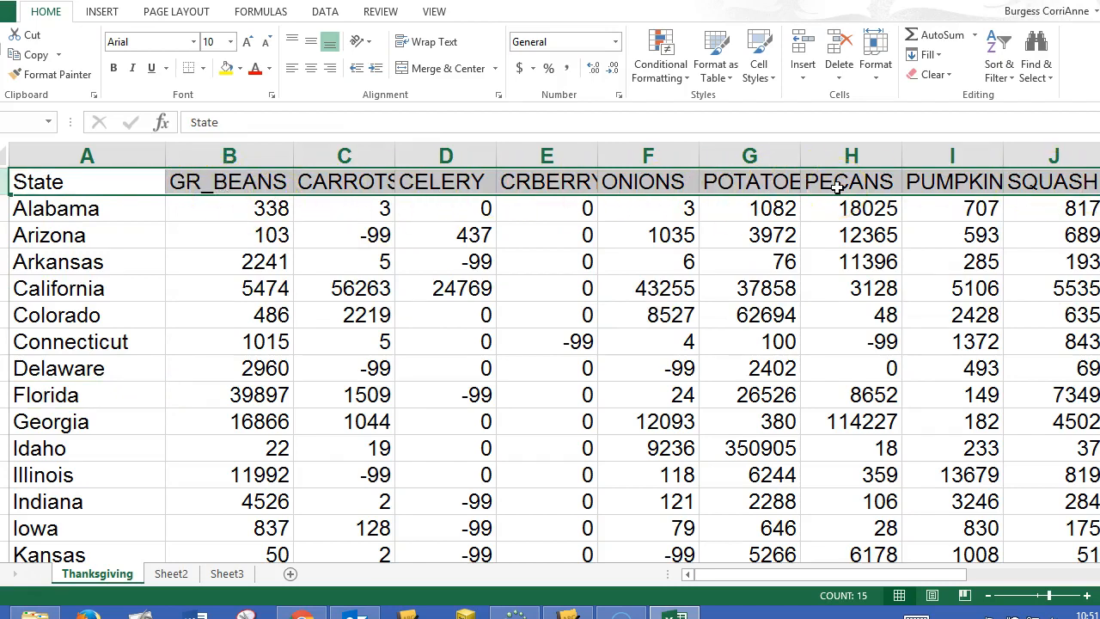
{"action": "left_click", "coordinate": [228, 185]}
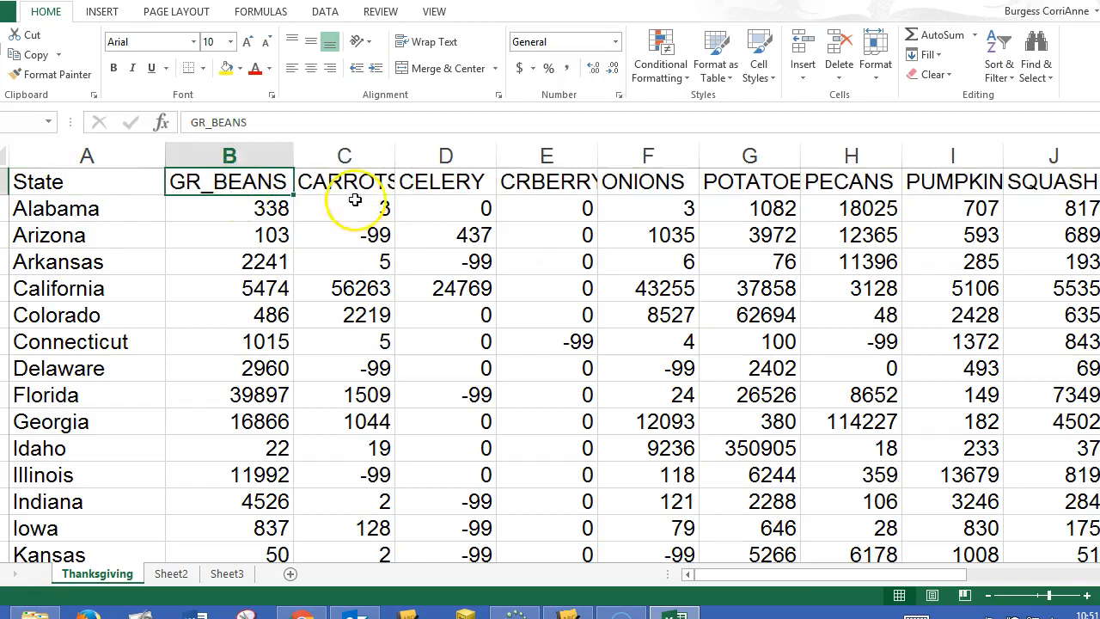
{"action": "left_click", "coordinate": [535, 185]}
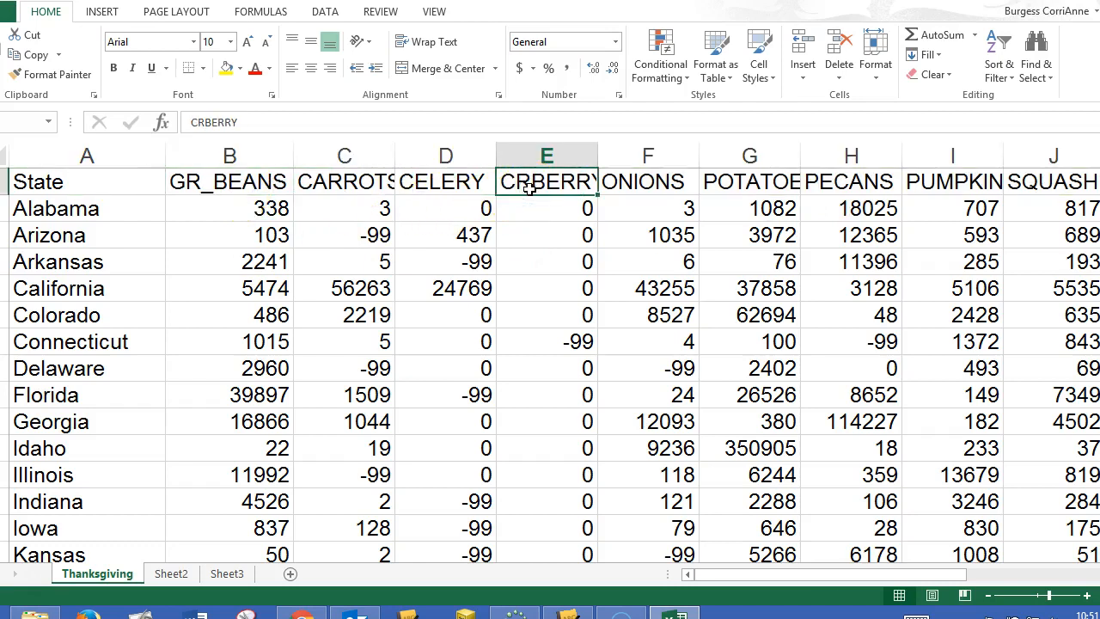
{"action": "left_click", "coordinate": [1041, 180]}
{"action": "left_click_drag", "start_coordinate": [849, 583], "coordinate": [958, 578]}
{"action": "left_click", "coordinate": [669, 184]}
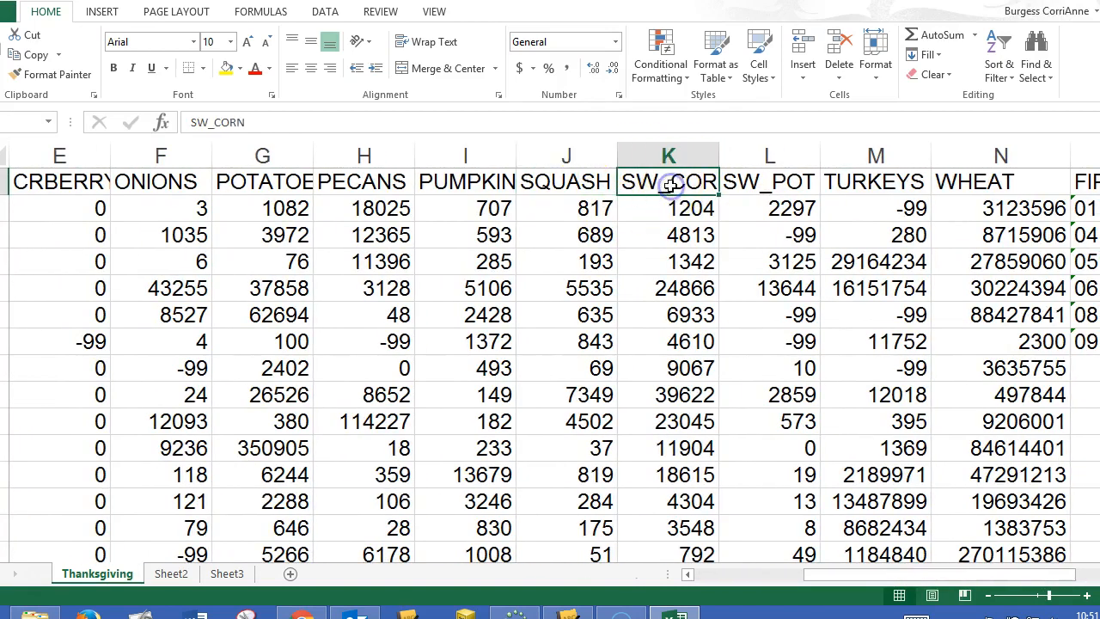
{"action": "left_click", "coordinate": [782, 187]}
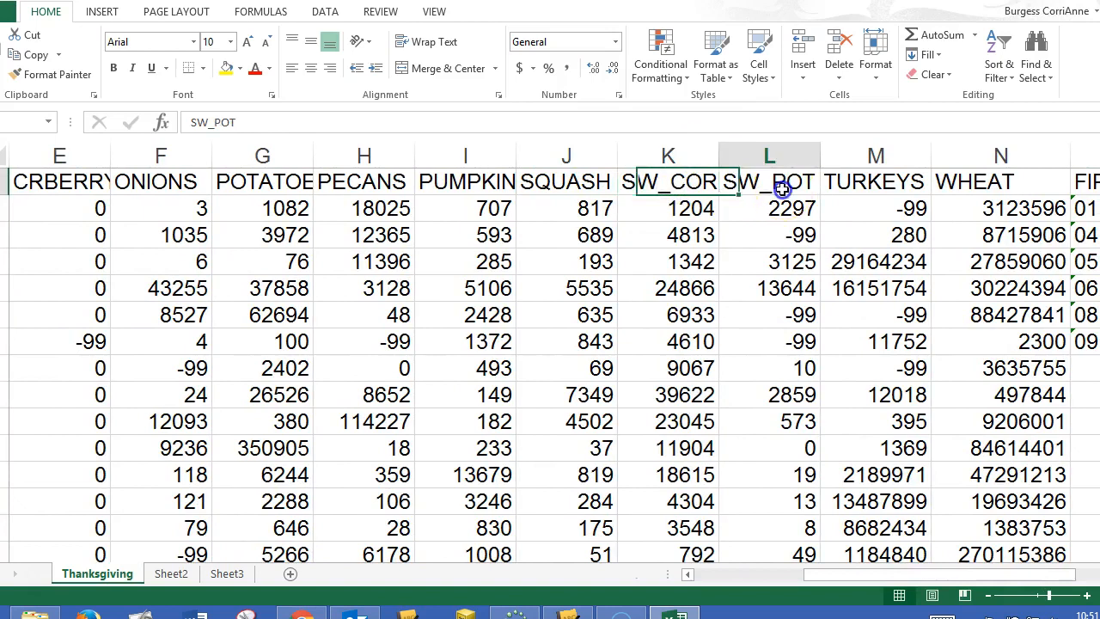
{"action": "left_click", "coordinate": [893, 179]}
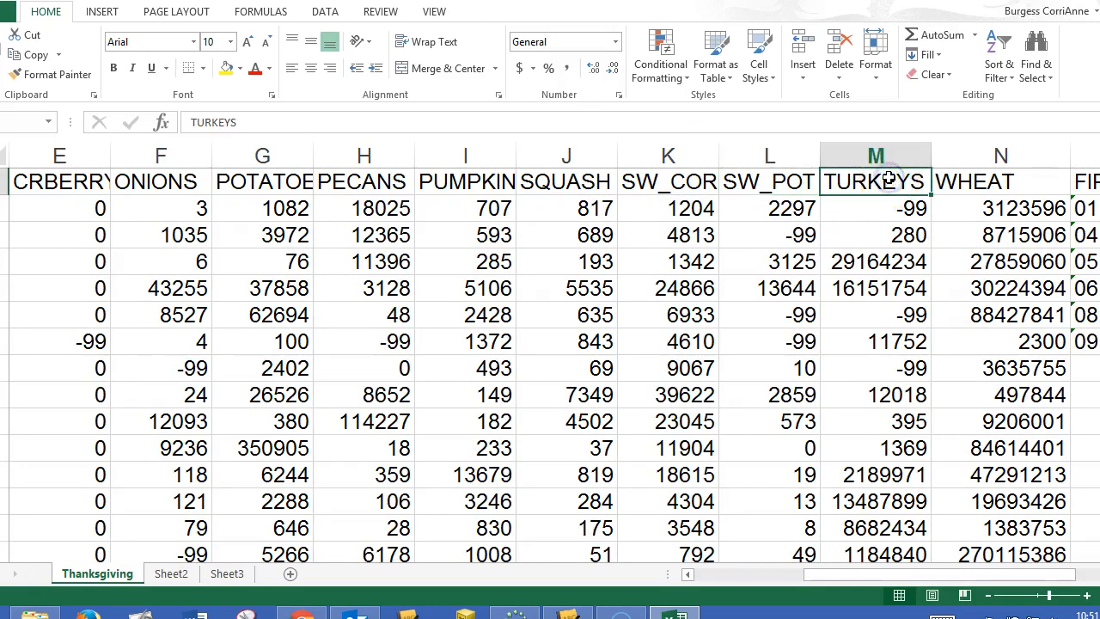
{"action": "left_click", "coordinate": [973, 183]}
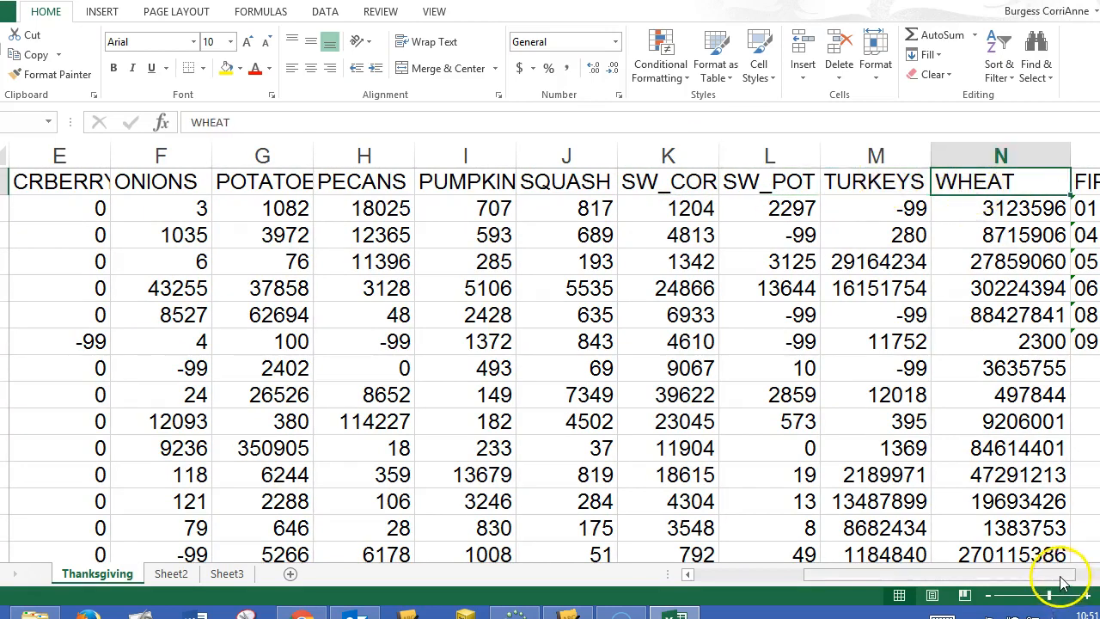
{"action": "scroll", "coordinate": [1085, 594], "scroll_direction": "right", "scroll_amount": 1}
{"action": "left_click", "coordinate": [1013, 157]}
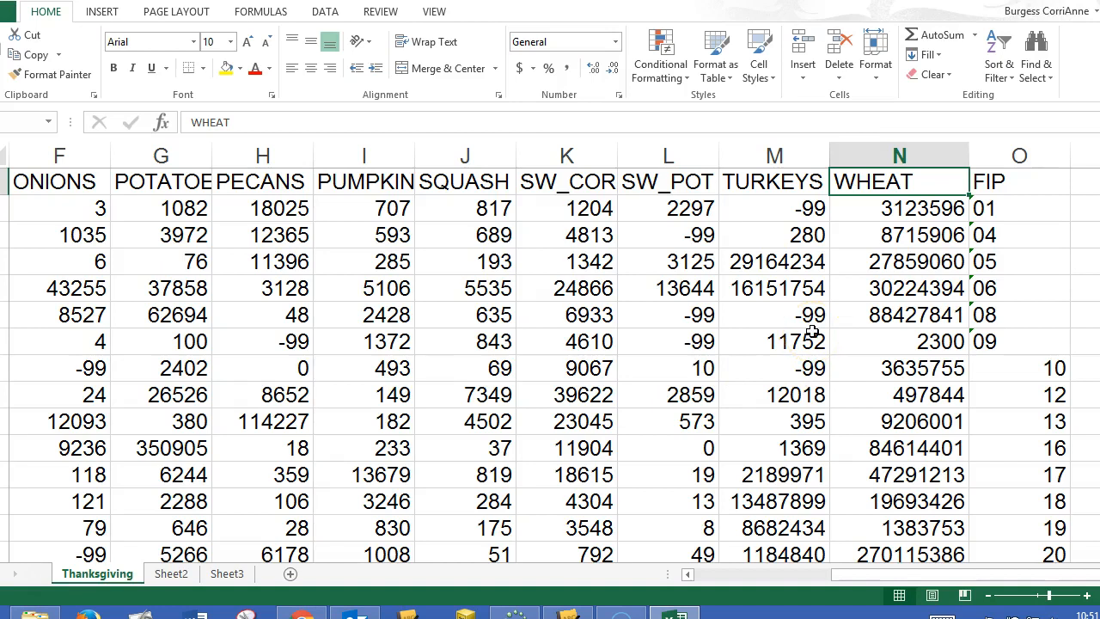
Step: Examine the -99 entries in the SW_POT and TURKEYS columns
{"action": "left_click", "coordinate": [767, 211]}
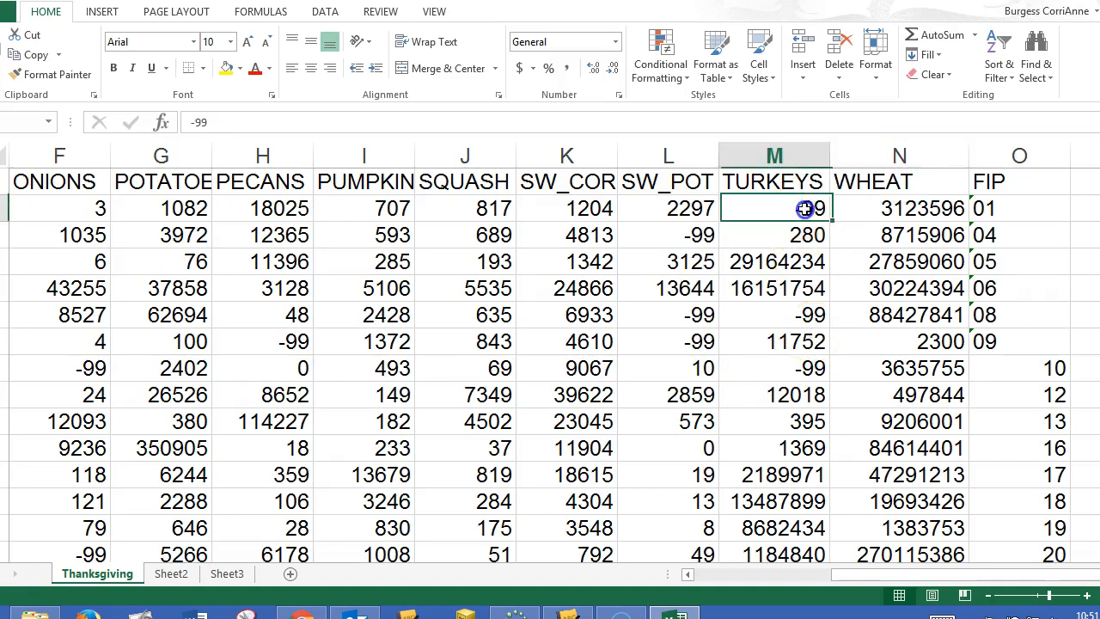
{"action": "left_click", "coordinate": [685, 240]}
{"action": "left_click", "coordinate": [701, 315]}
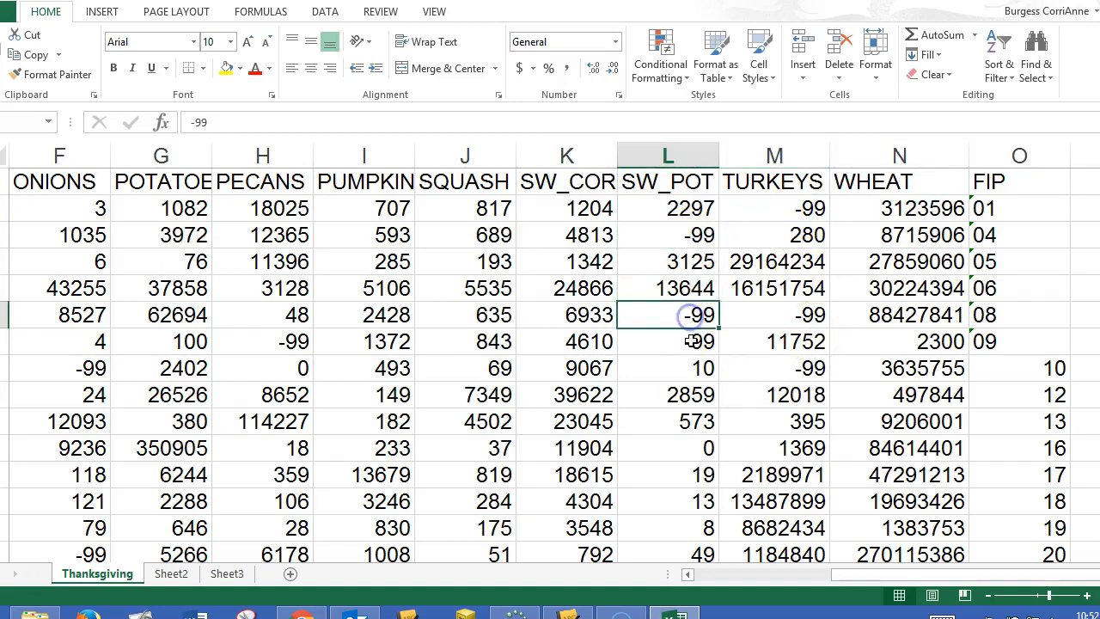
{"action": "left_click", "coordinate": [696, 341]}
{"action": "left_click", "coordinate": [690, 319]}
{"action": "left_click", "coordinate": [693, 235]}
{"action": "left_click", "coordinate": [768, 209]}
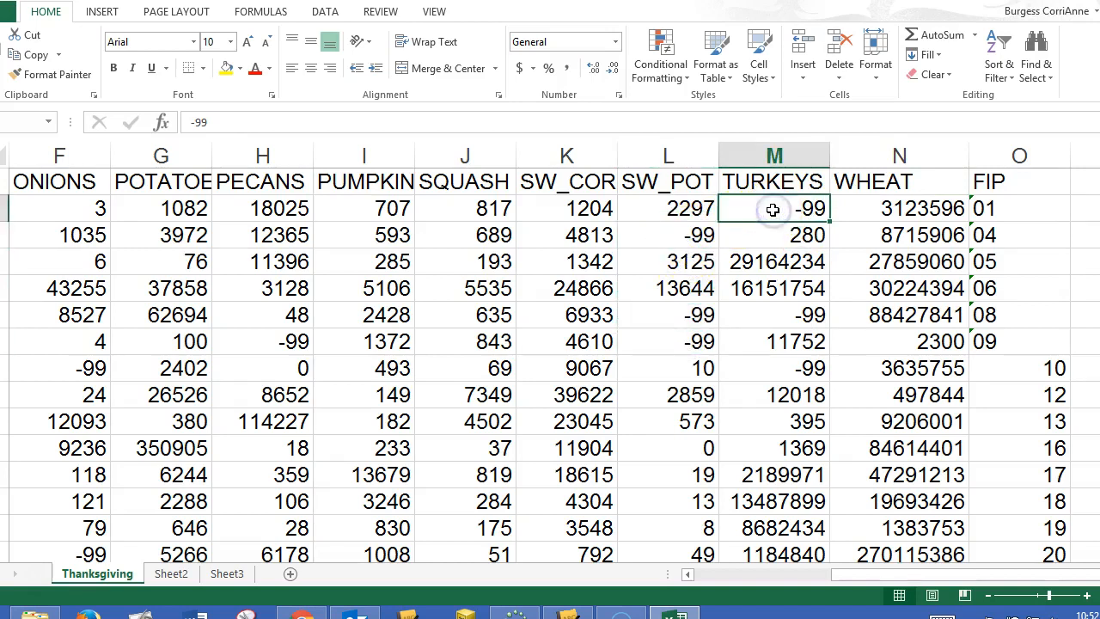
{"action": "left_click", "coordinate": [772, 221]}
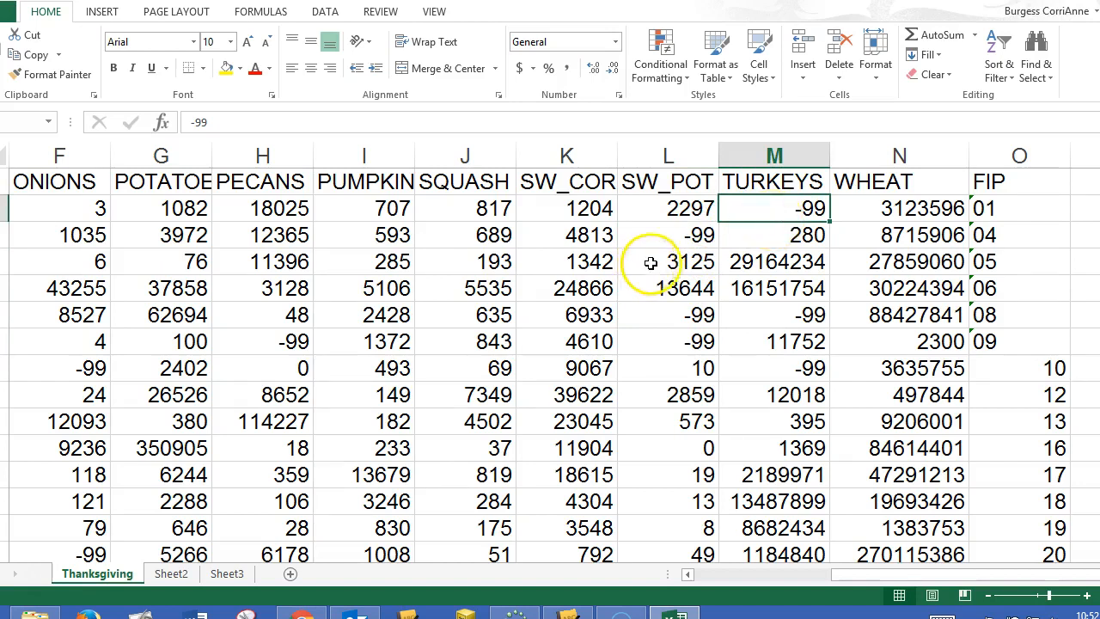
{"action": "left_click", "coordinate": [685, 235]}
{"action": "left_click", "coordinate": [688, 313]}
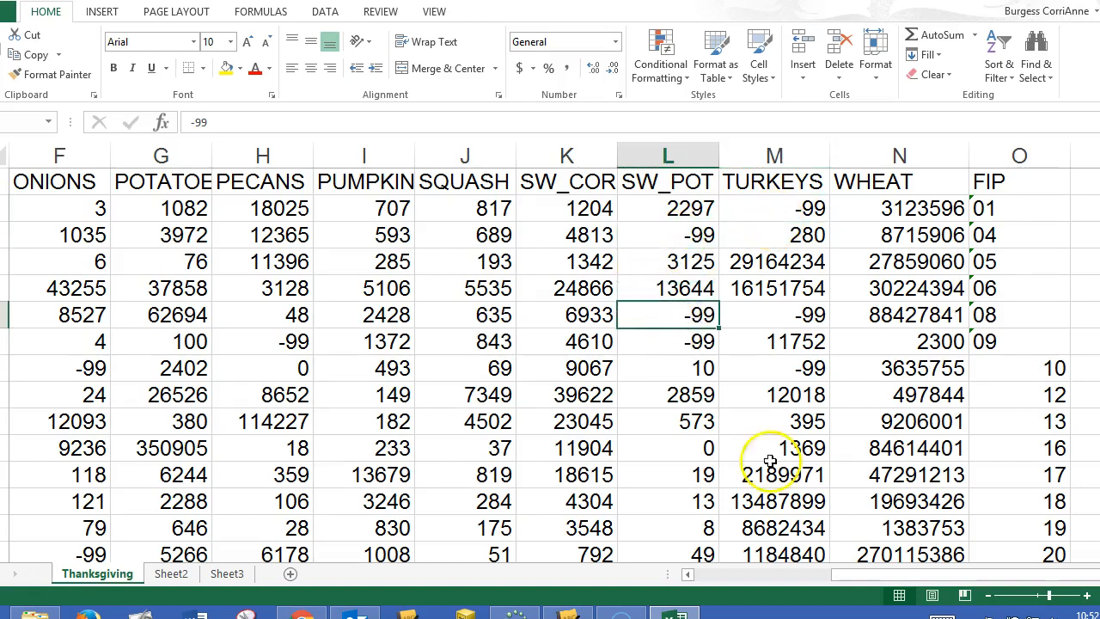
Step: Compare the -99 entries with the zero entries in the CARROTS, CELERY and CRBERRY columns
{"action": "left_click_drag", "start_coordinate": [865, 576], "coordinate": [719, 592]}
{"action": "left_click", "coordinate": [463, 266]}
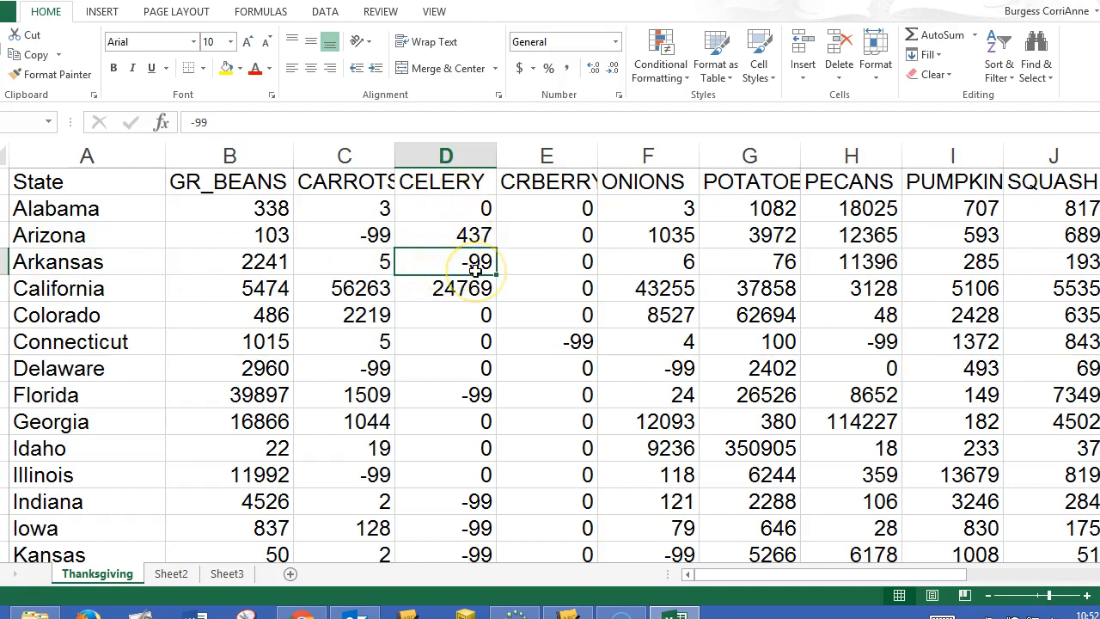
{"action": "left_click", "coordinate": [365, 237]}
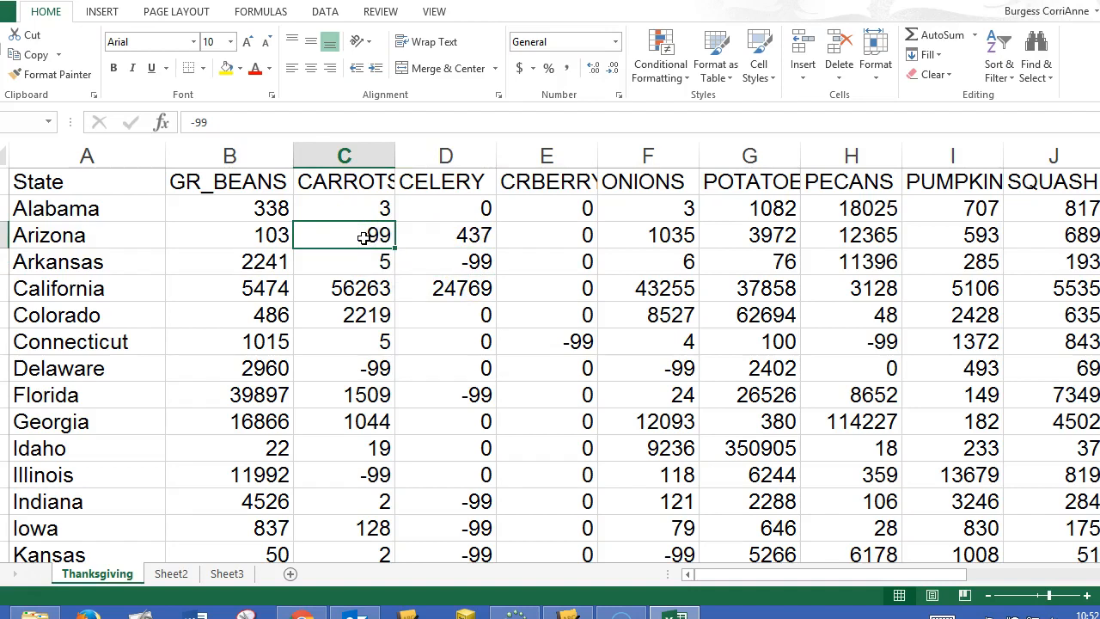
{"action": "left_click", "coordinate": [474, 214]}
{"action": "left_click", "coordinate": [551, 212]}
{"action": "left_click", "coordinate": [466, 214]}
{"action": "left_click", "coordinate": [533, 214]}
{"action": "left_click", "coordinate": [450, 221]}
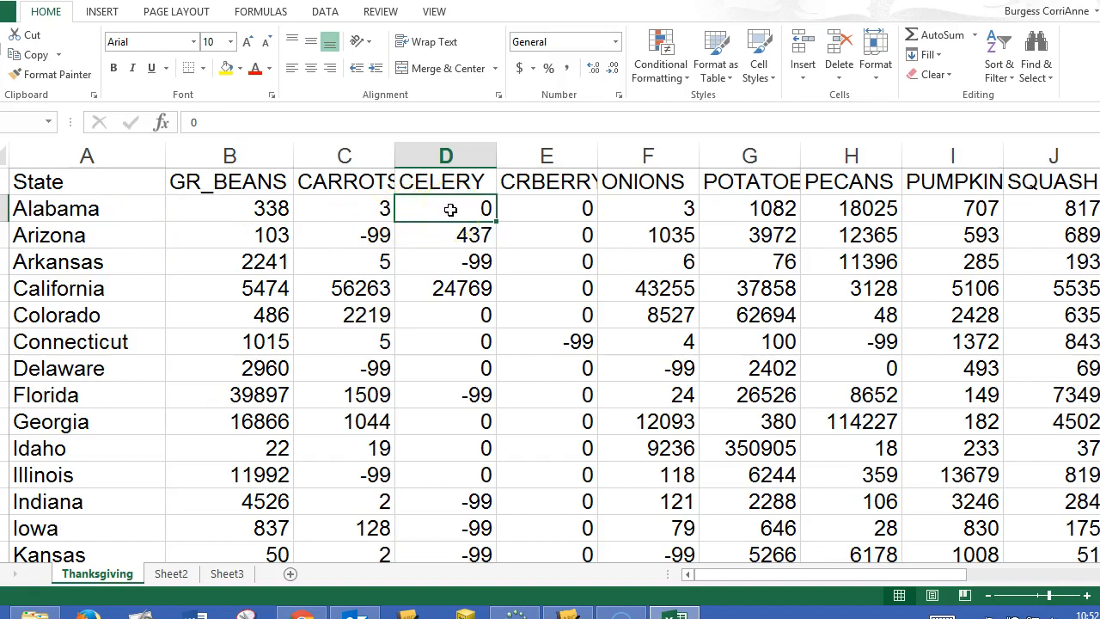
{"action": "left_click", "coordinate": [560, 211]}
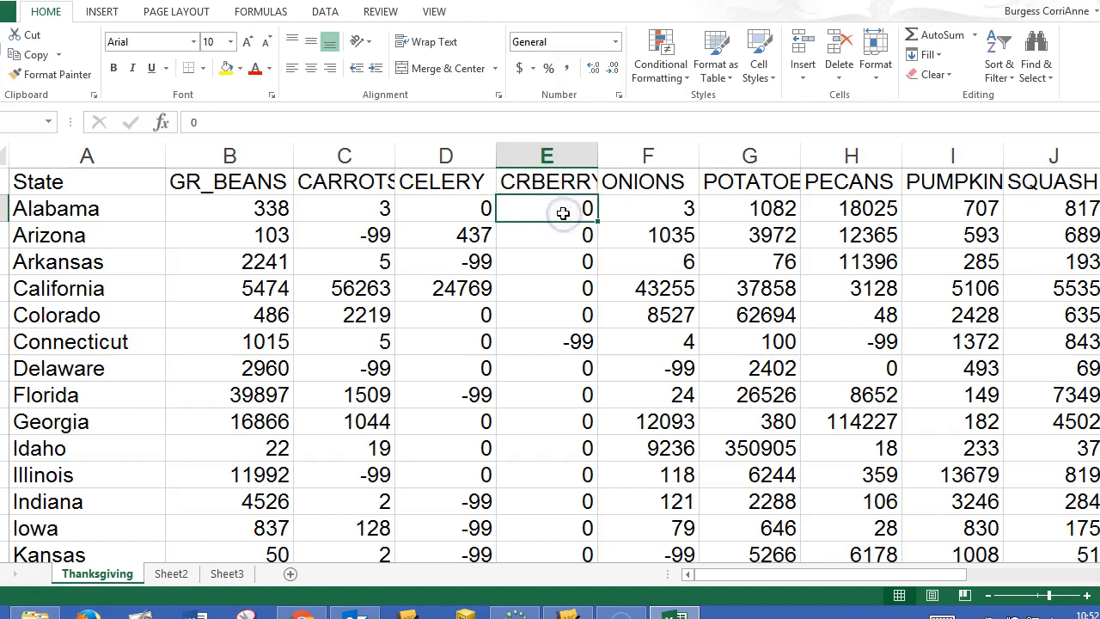
{"action": "left_click", "coordinate": [460, 263]}
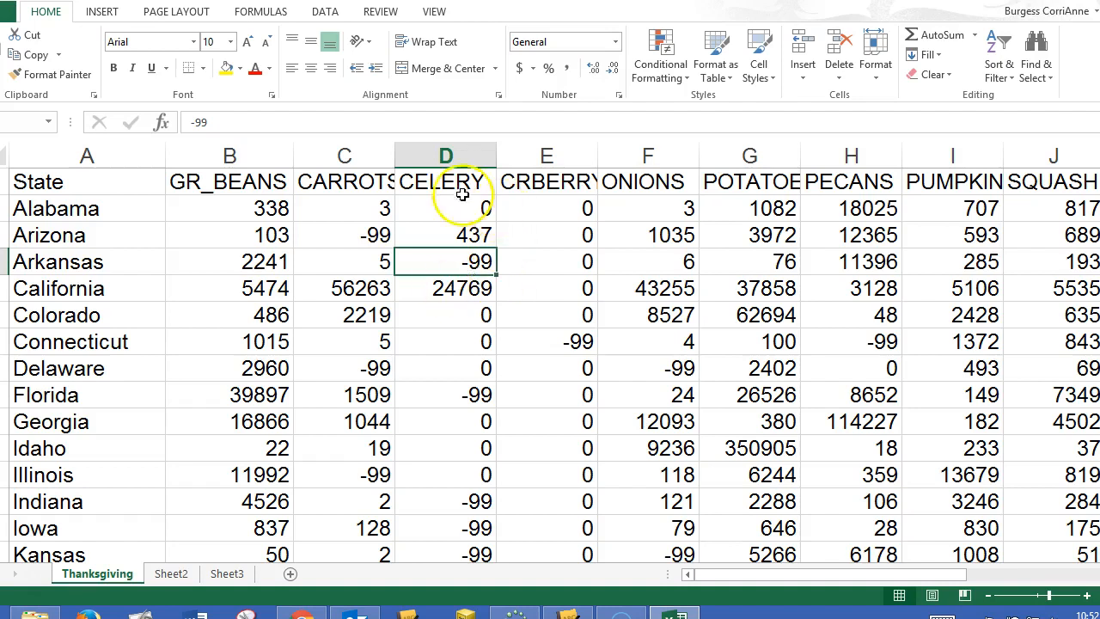
Step: Inspect the GR_BEANS, CARROTS and CELERY columns one by one, including Arkansas's celery value
{"action": "left_click", "coordinate": [434, 156]}
{"action": "left_click", "coordinate": [352, 156]}
{"action": "left_click", "coordinate": [291, 156]}
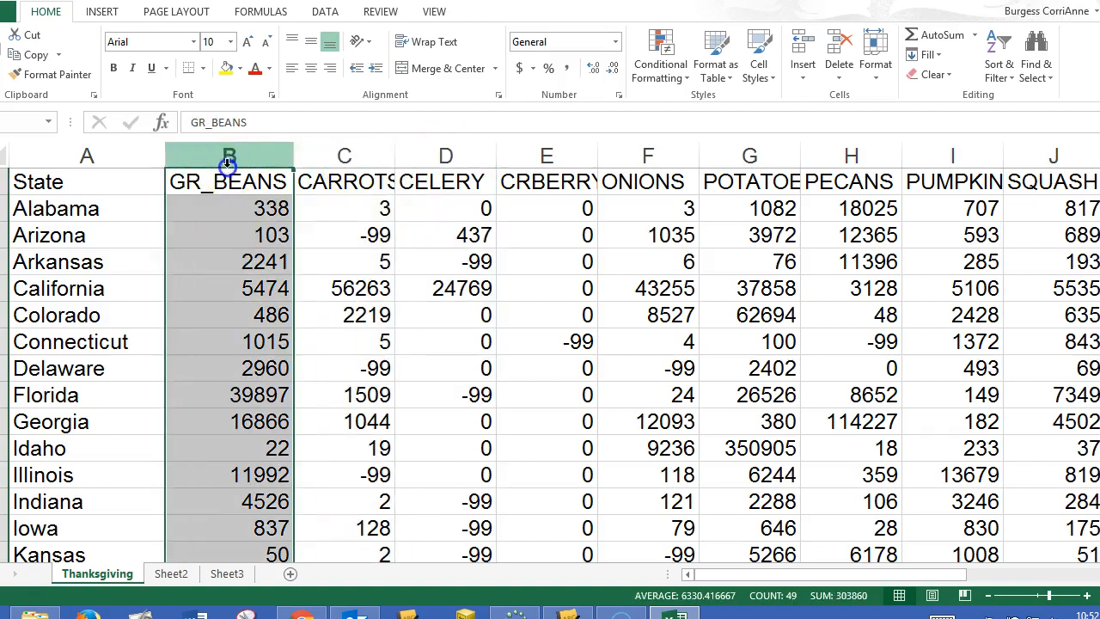
{"action": "left_click", "coordinate": [477, 235]}
{"action": "left_click", "coordinate": [472, 268]}
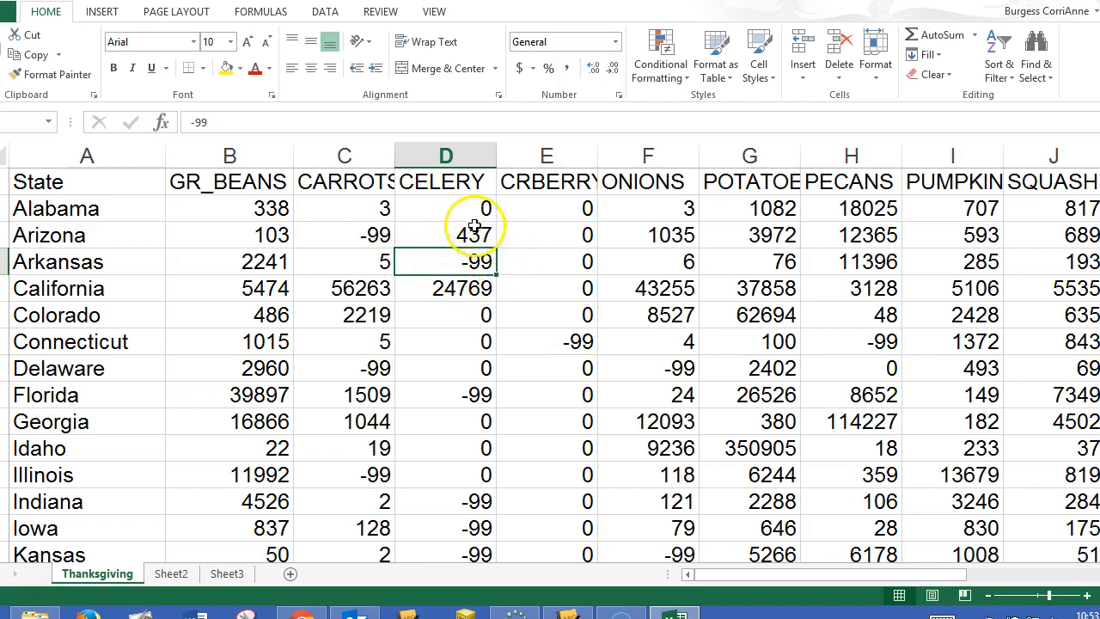
{"action": "left_click", "coordinate": [344, 157]}
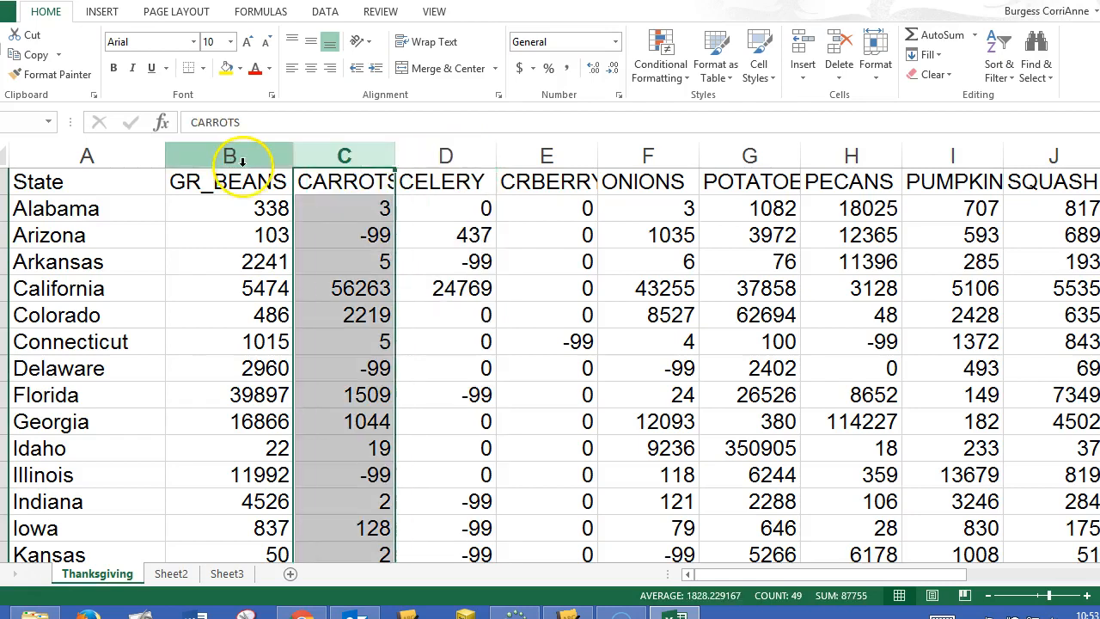
{"action": "left_click", "coordinate": [279, 155]}
{"action": "left_click", "coordinate": [335, 157]}
{"action": "left_click", "coordinate": [471, 158]}
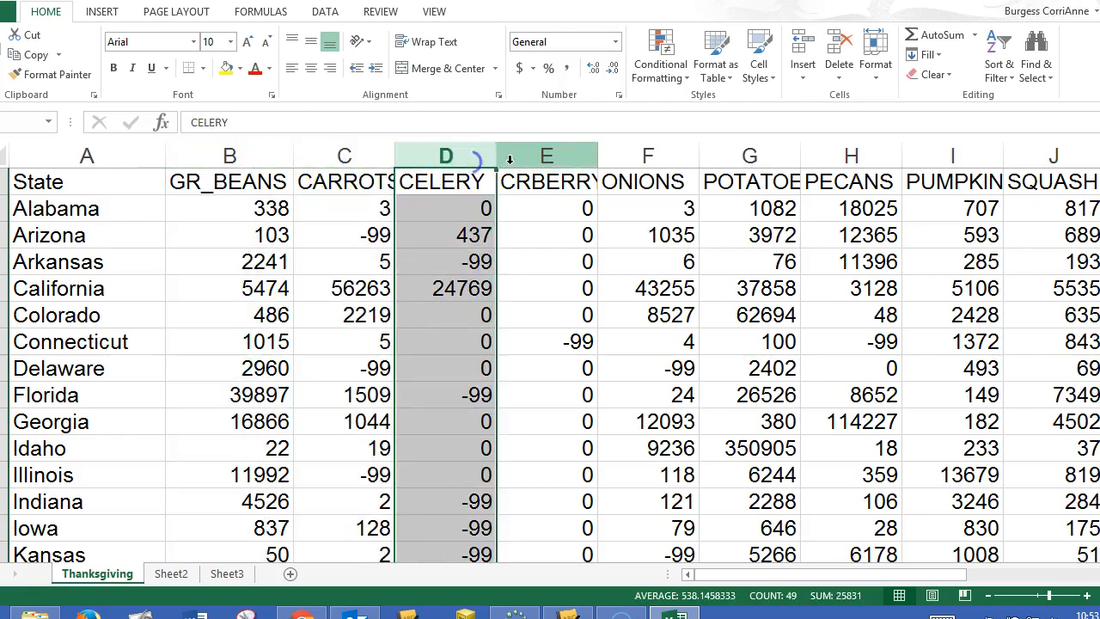
Step: Inspect the CRBERRY, CELERY, CARROTS and GR_BEANS columns, including Arizona's green bean, carrot and celery values
{"action": "left_click", "coordinate": [525, 156]}
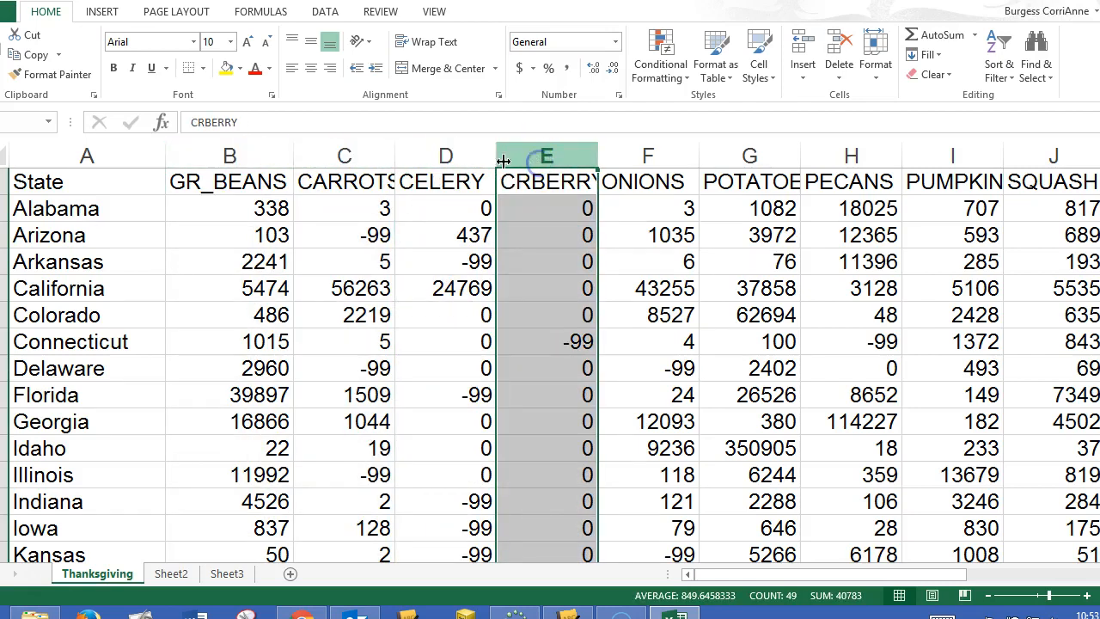
{"action": "left_click", "coordinate": [447, 157]}
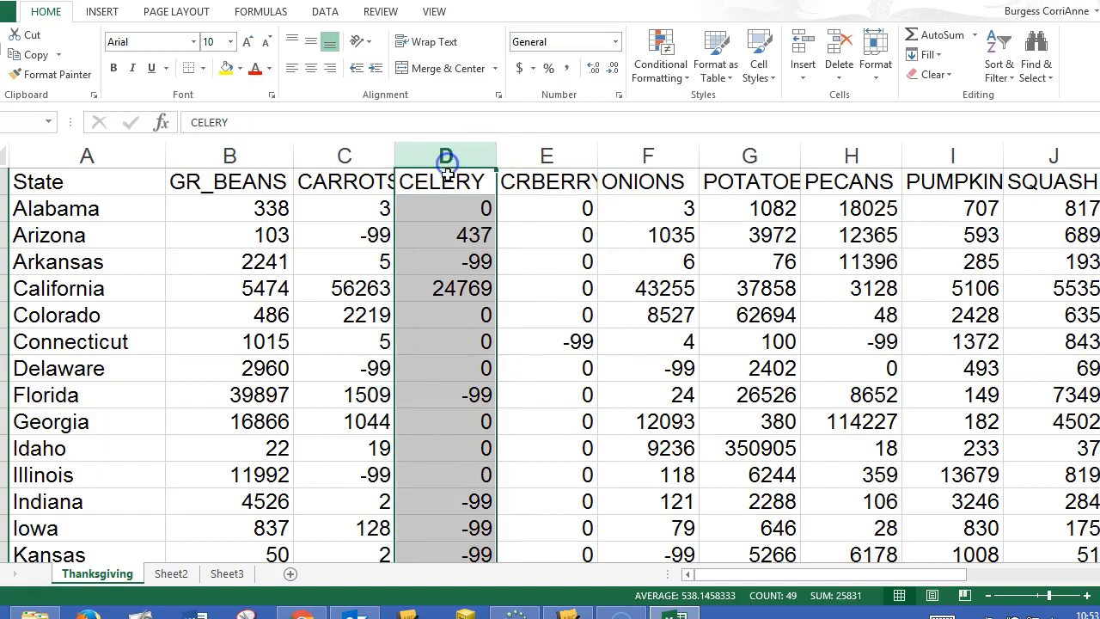
{"action": "left_click", "coordinate": [344, 156]}
{"action": "left_click", "coordinate": [275, 155]}
{"action": "left_click_drag", "start_coordinate": [258, 236], "coordinate": [270, 235]}
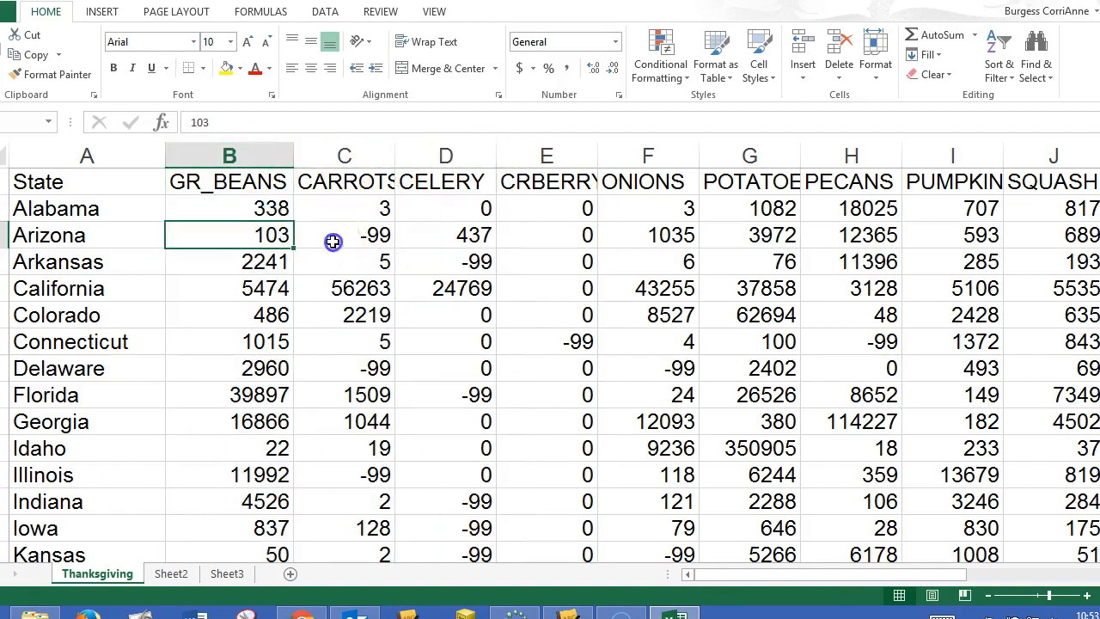
{"action": "left_click", "coordinate": [334, 242]}
{"action": "left_click", "coordinate": [443, 236]}
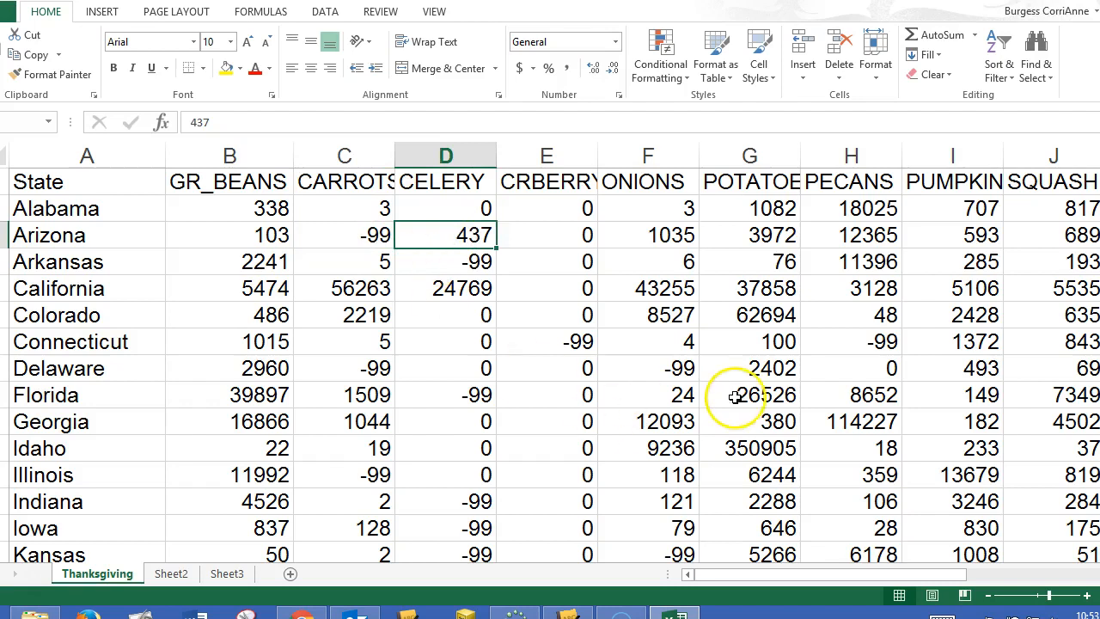
Step: Review the crop field headers one by one from GR_BEANS through to SQUASH
{"action": "left_click", "coordinate": [263, 181]}
{"action": "left_click", "coordinate": [331, 181]}
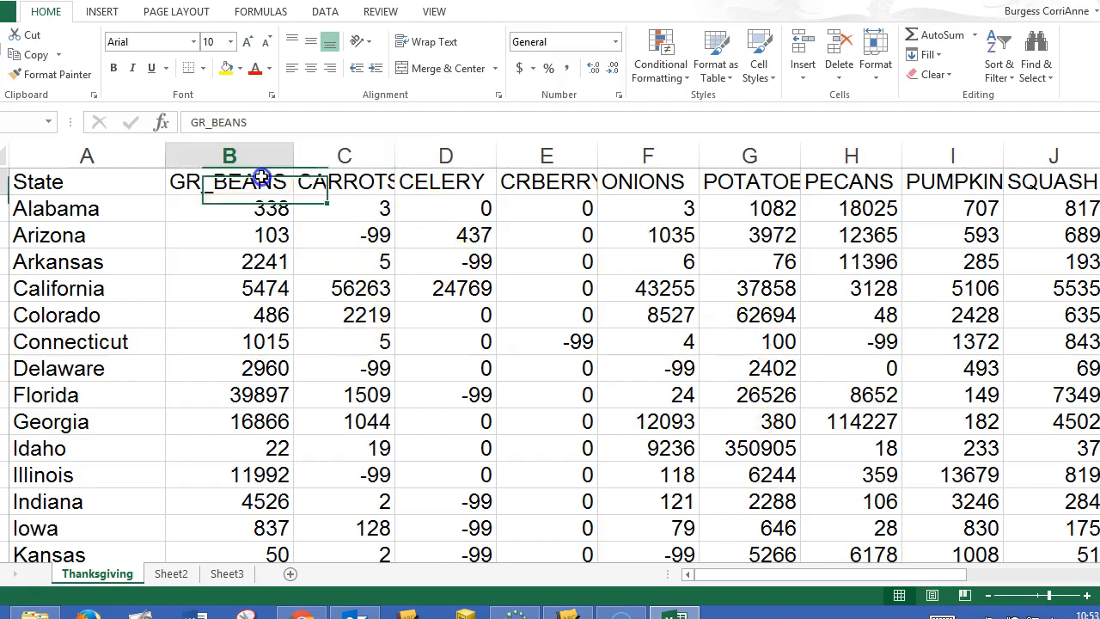
{"action": "left_click", "coordinate": [412, 181]}
{"action": "left_click", "coordinate": [538, 184]}
{"action": "left_click", "coordinate": [645, 181]}
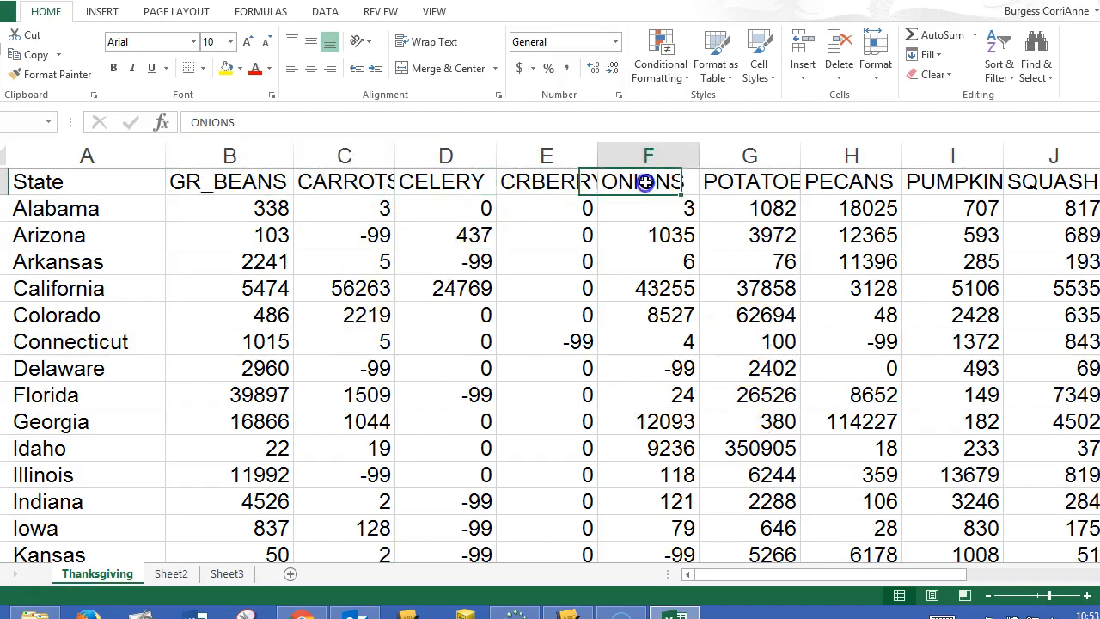
{"action": "left_click", "coordinate": [772, 182]}
{"action": "left_click", "coordinate": [829, 181]}
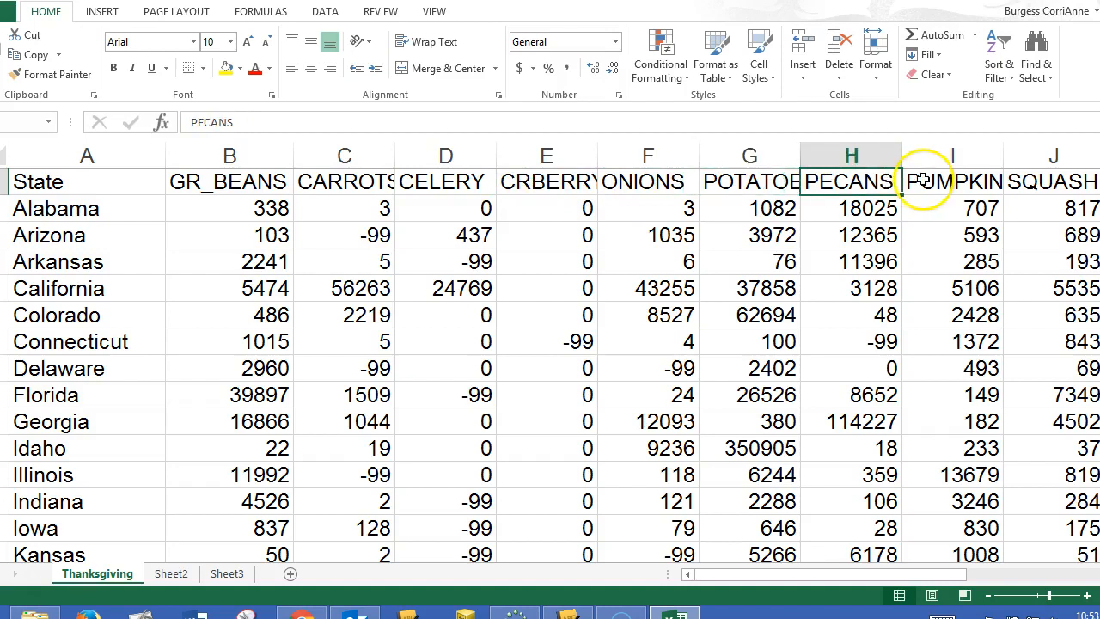
{"action": "left_click", "coordinate": [950, 182]}
{"action": "left_click", "coordinate": [1023, 183]}
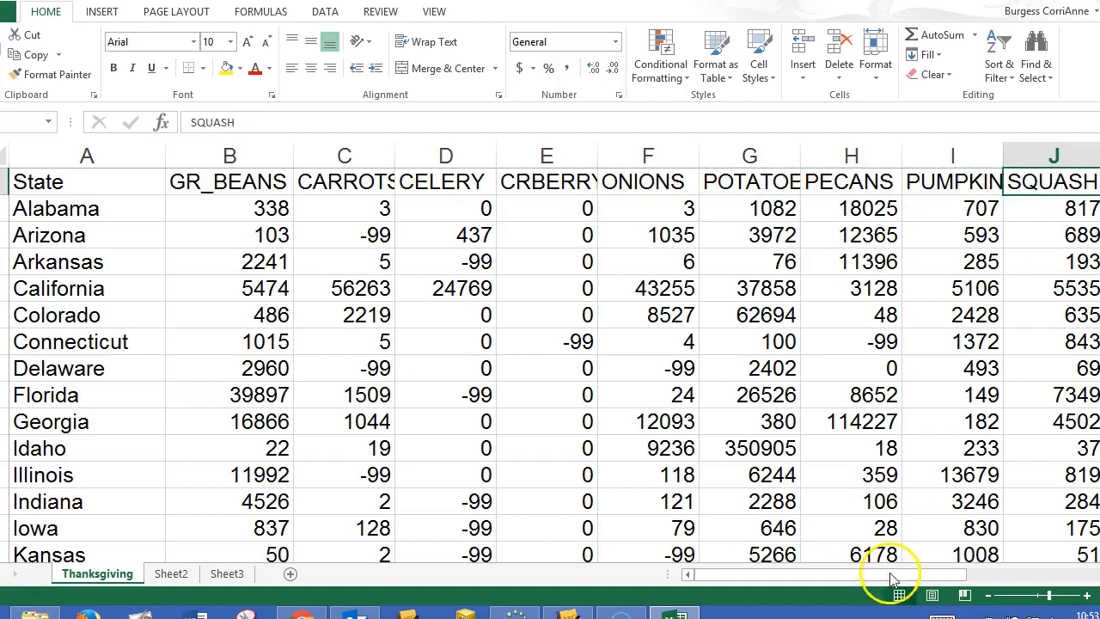
{"action": "left_click_drag", "start_coordinate": [835, 575], "coordinate": [748, 600]}
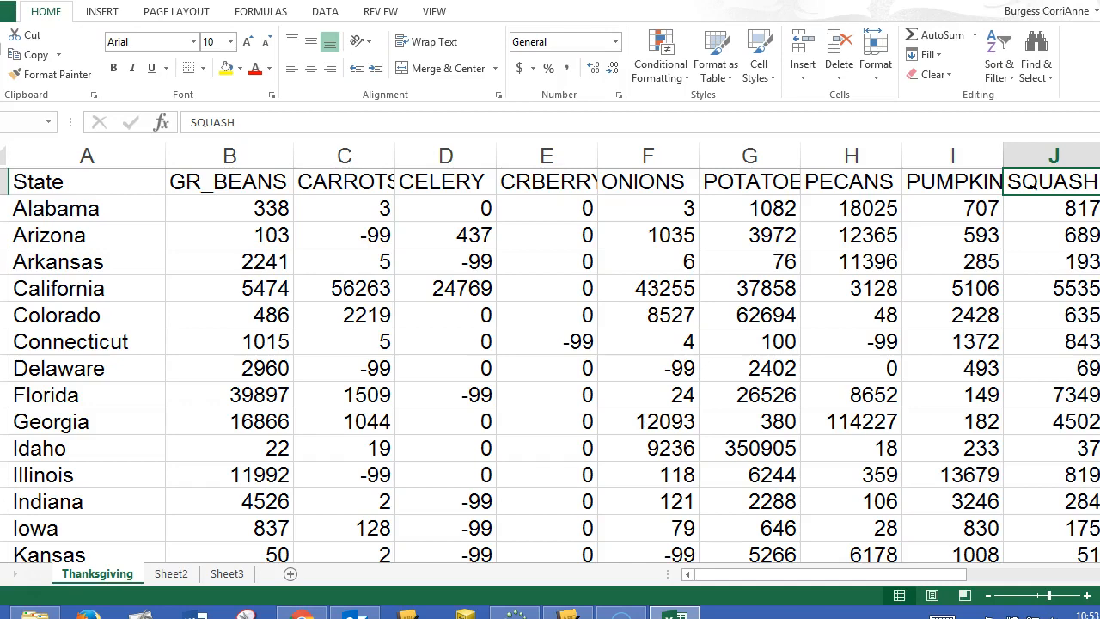
Step: Close the workbook and start ArcMap 10.2 with a blank map, dismissing the Getting Started dialog
{"action": "key", "text": "alt+F4"}
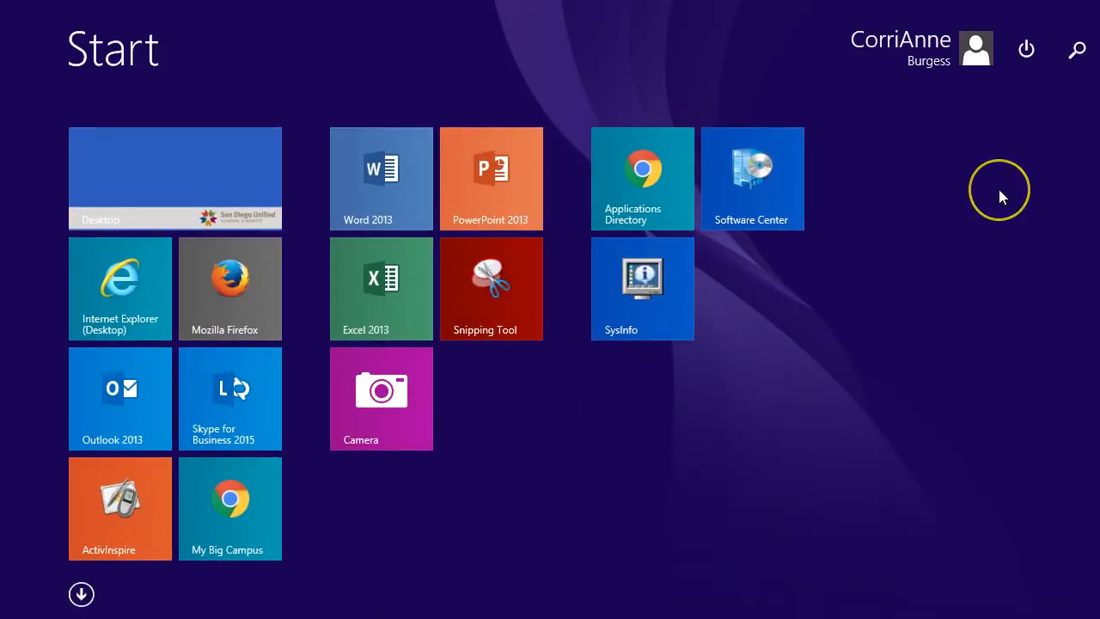
{"action": "type", "text": "arcMap 10.2"}
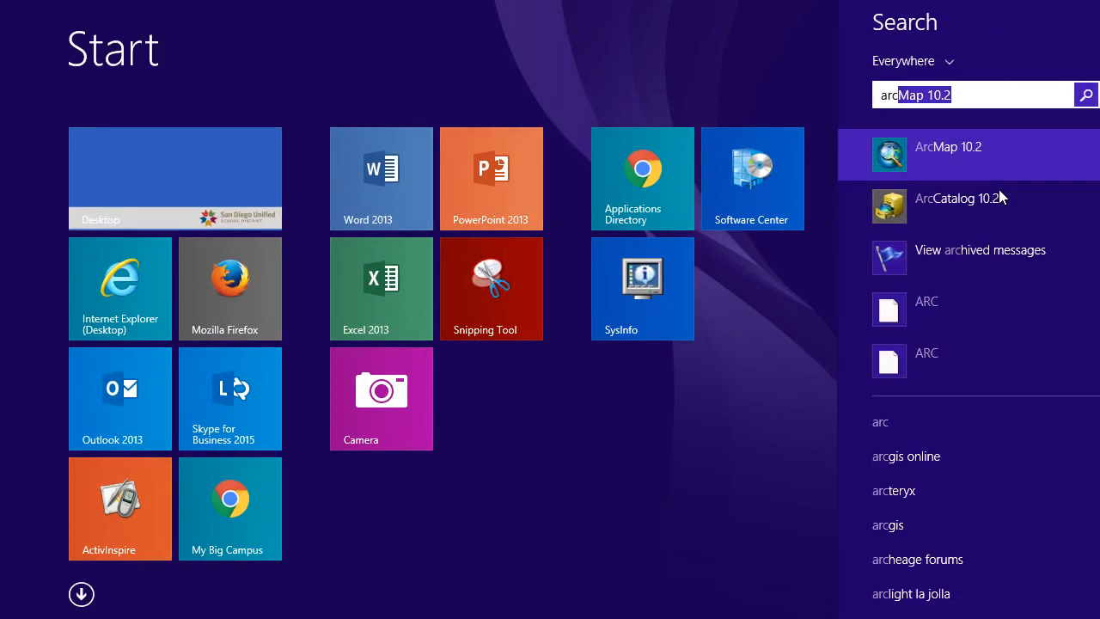
{"action": "left_click", "coordinate": [1005, 156]}
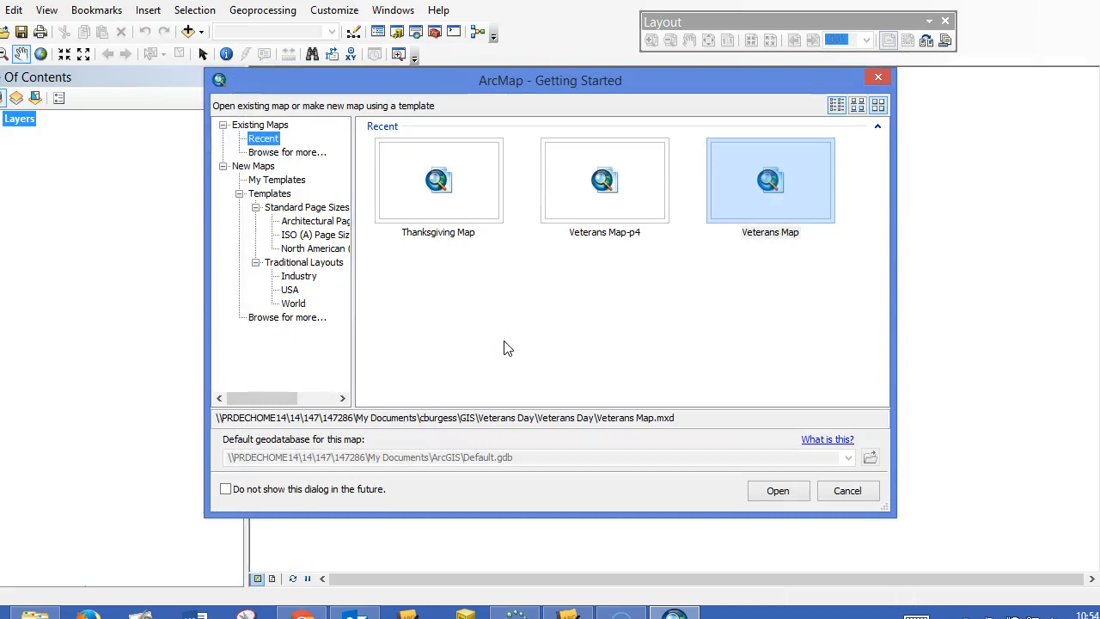
{"action": "left_click", "coordinate": [847, 490]}
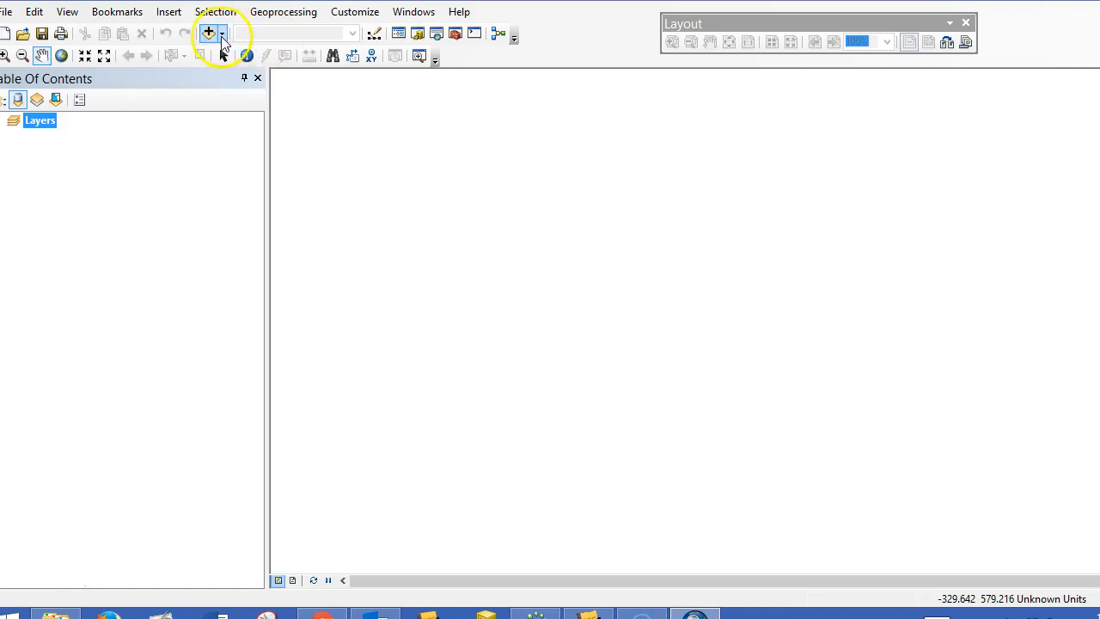
Step: Open the Add Data dialog and check the existing folder connections
{"action": "left_click", "coordinate": [210, 33]}
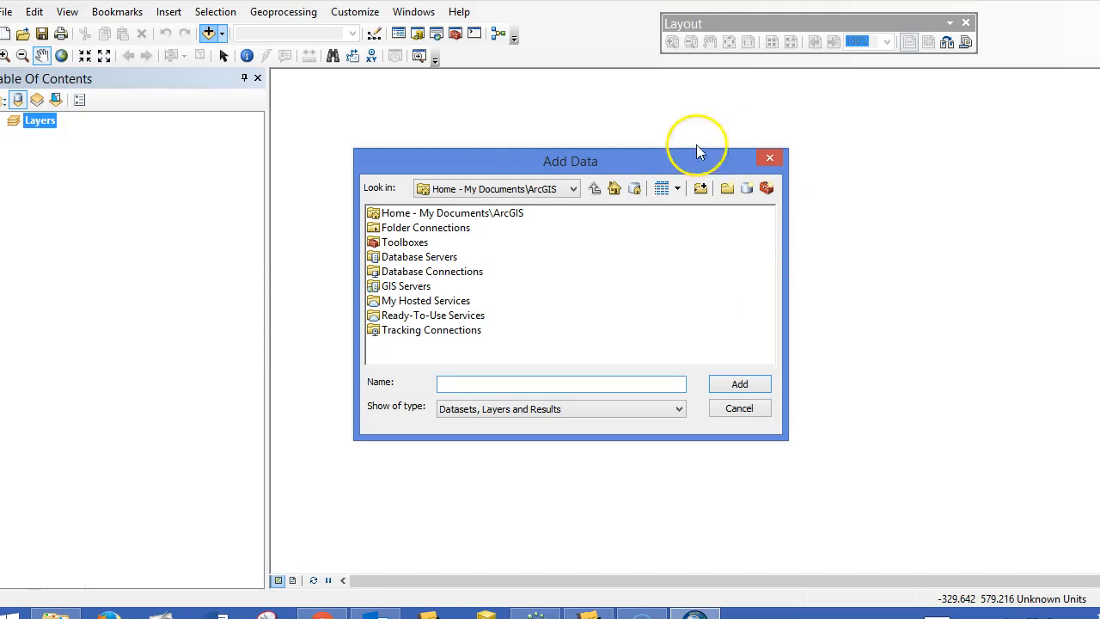
{"action": "left_click", "coordinate": [573, 190]}
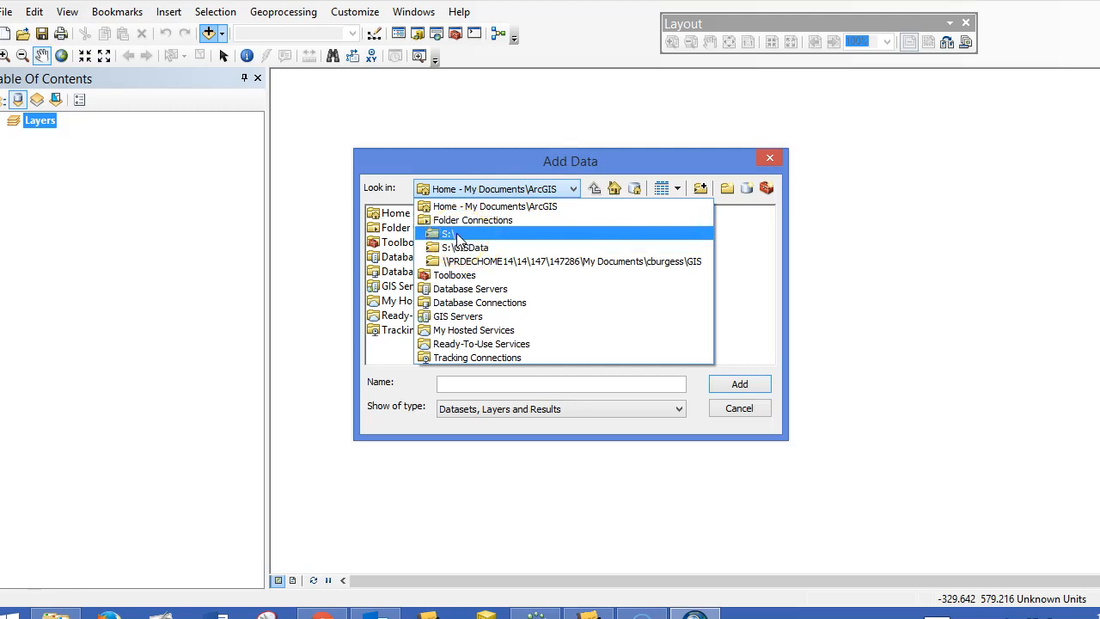
{"action": "left_click", "coordinate": [702, 189]}
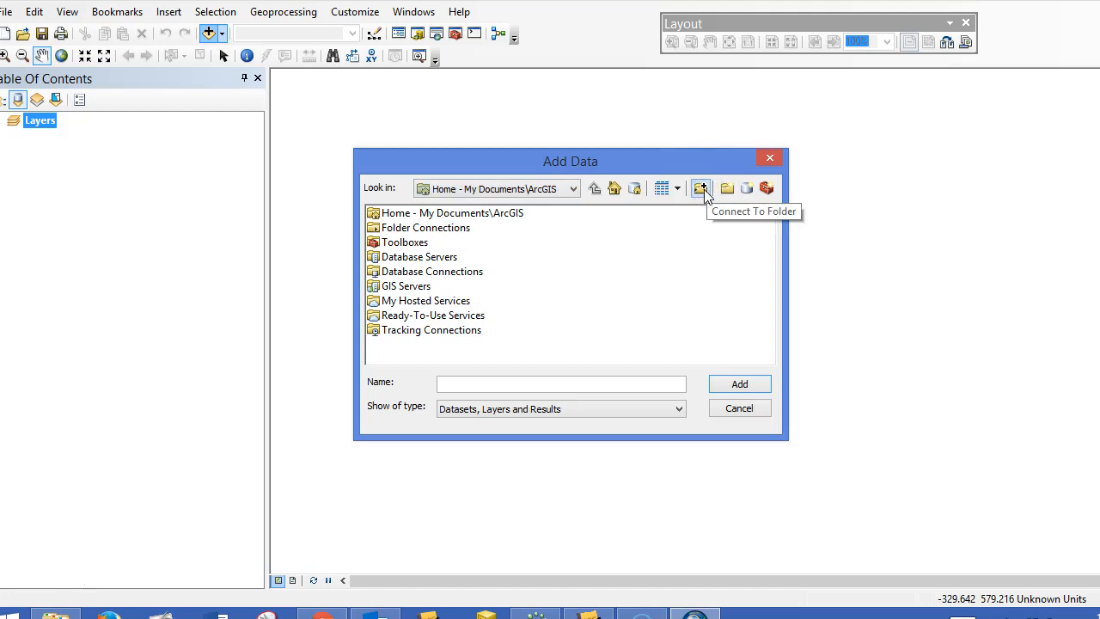
{"action": "left_click", "coordinate": [702, 189]}
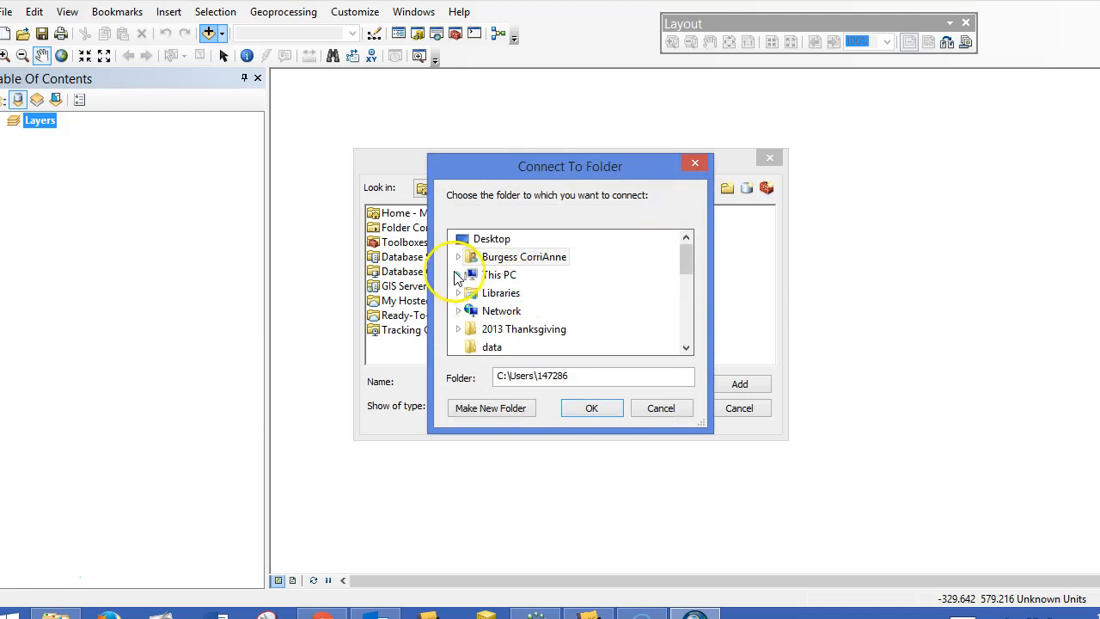
{"action": "left_click", "coordinate": [460, 275]}
{"action": "left_click_drag", "start_coordinate": [686, 258], "coordinate": [691, 283]}
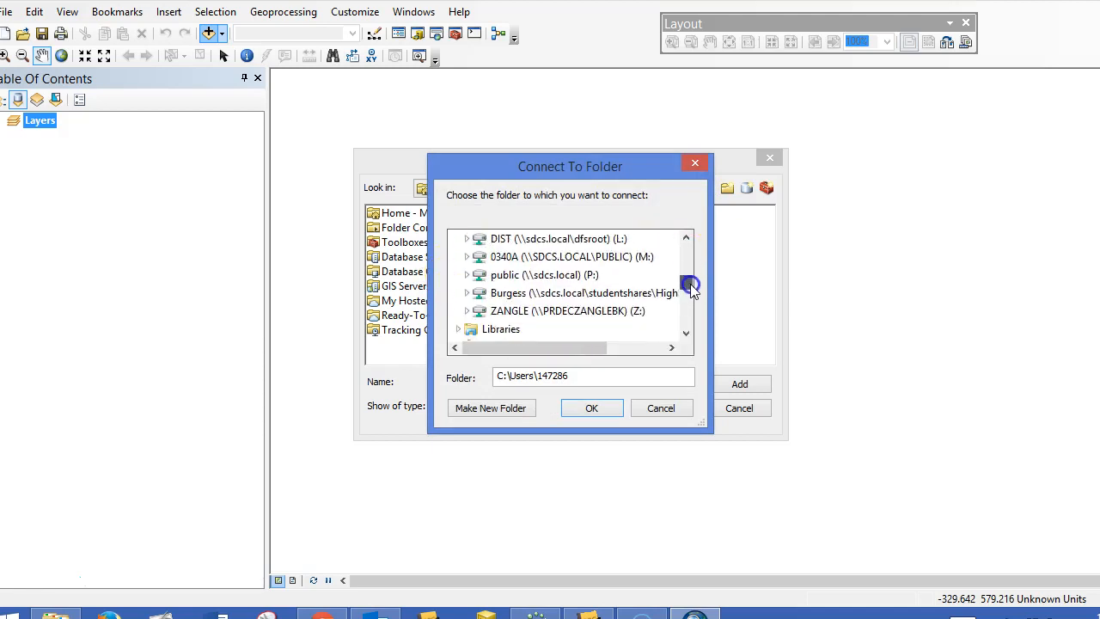
{"action": "double_click", "coordinate": [625, 292]}
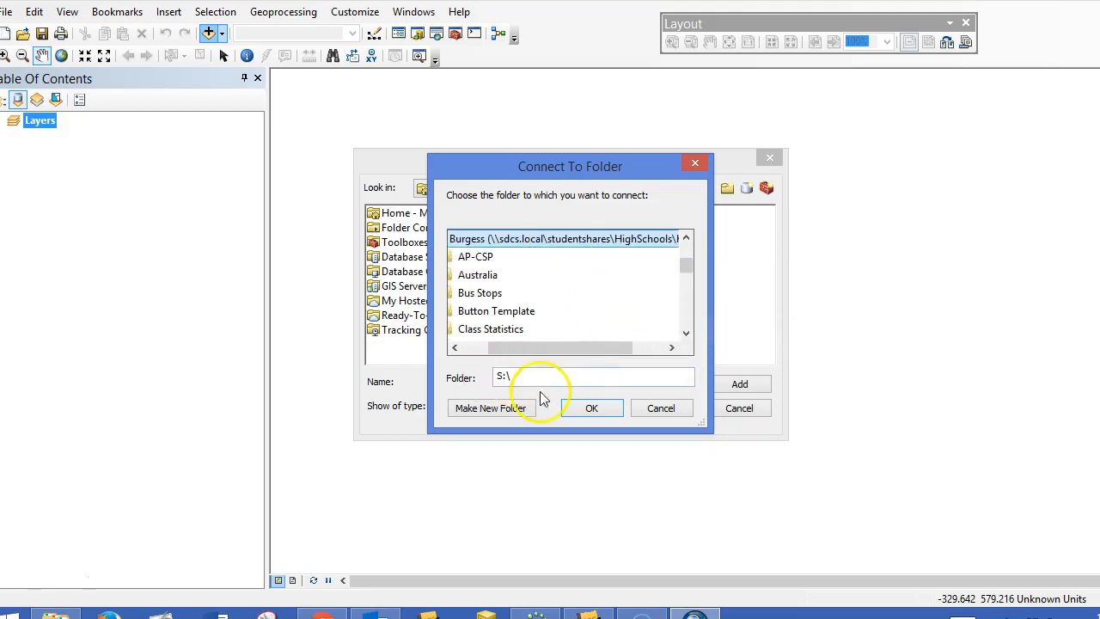
{"action": "left_click", "coordinate": [655, 413]}
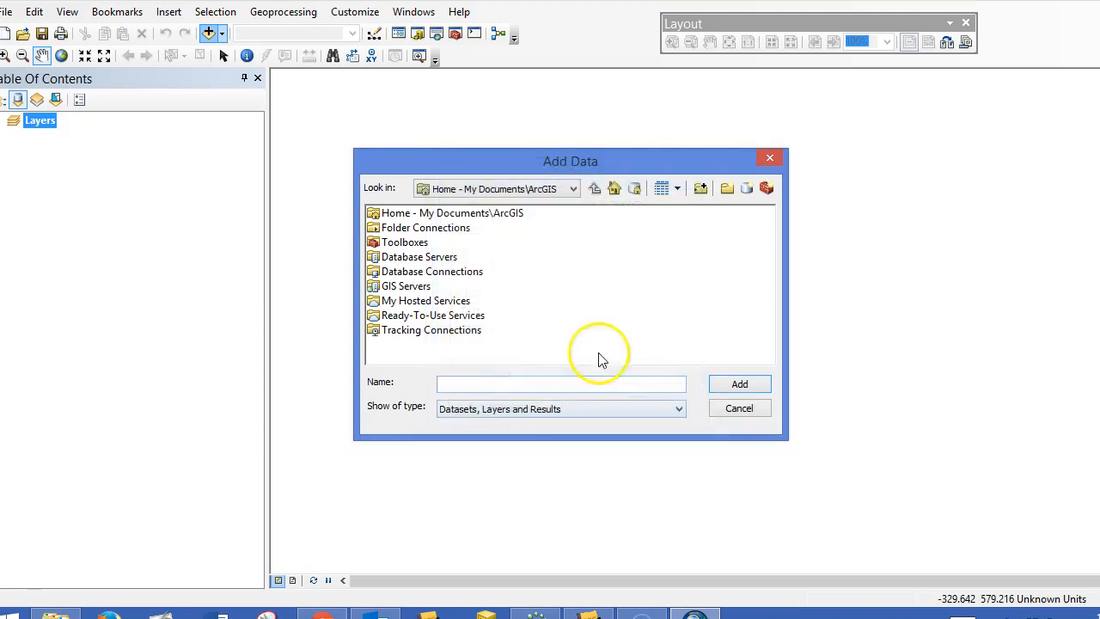
Step: Add USA.shp from the USA folder in GISData on the S:\ connection to the map
{"action": "left_click", "coordinate": [569, 190]}
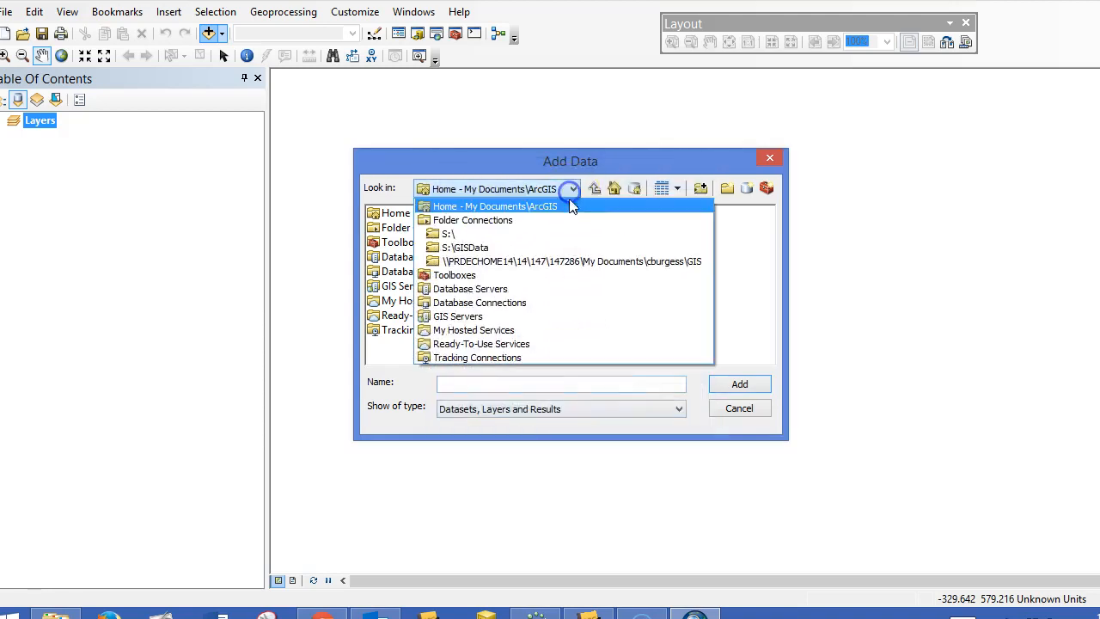
{"action": "left_click", "coordinate": [463, 235]}
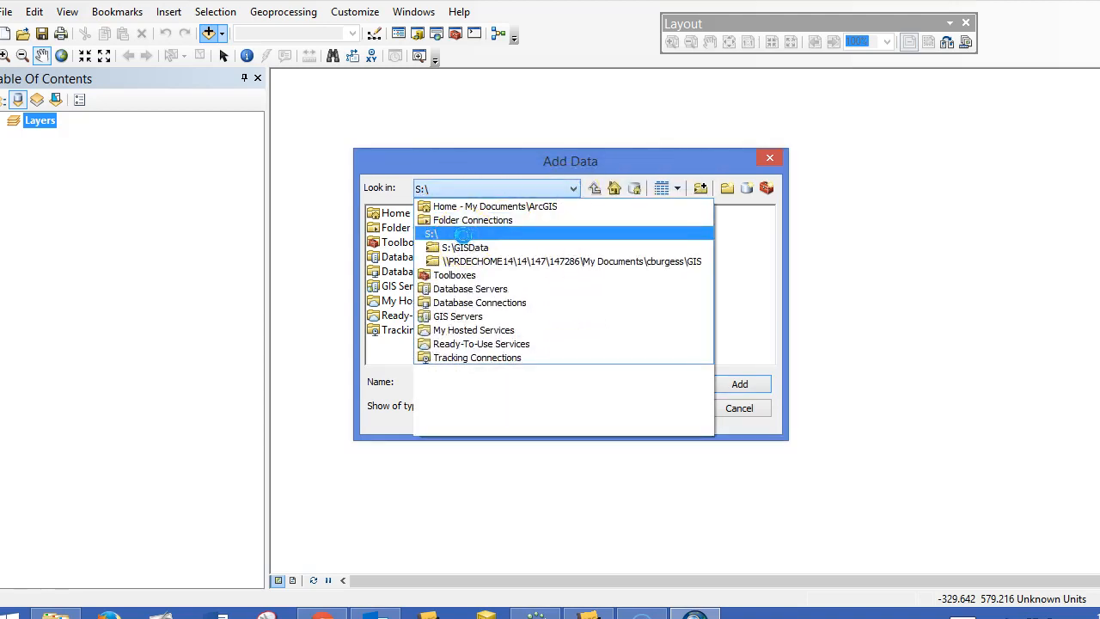
{"action": "left_click", "coordinate": [462, 234]}
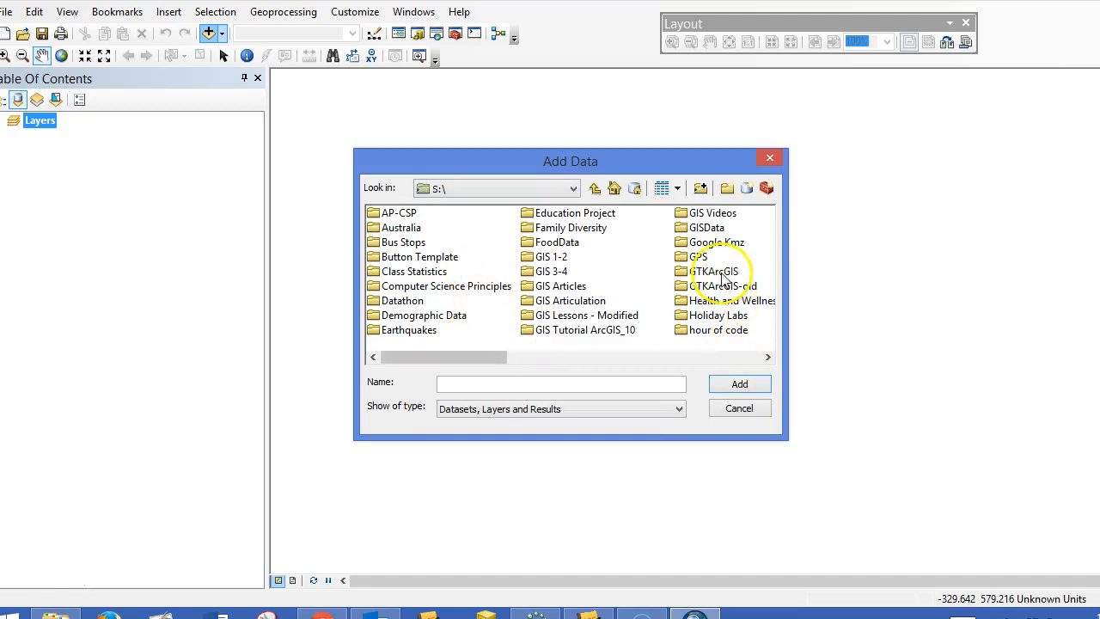
{"action": "double_click", "coordinate": [706, 229]}
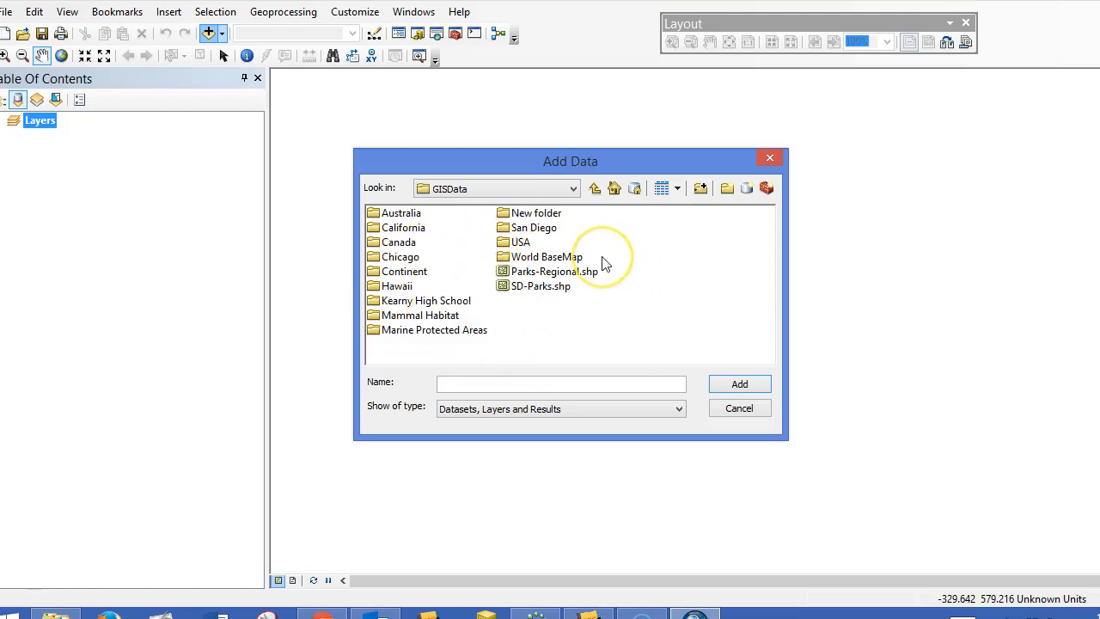
{"action": "double_click", "coordinate": [520, 243]}
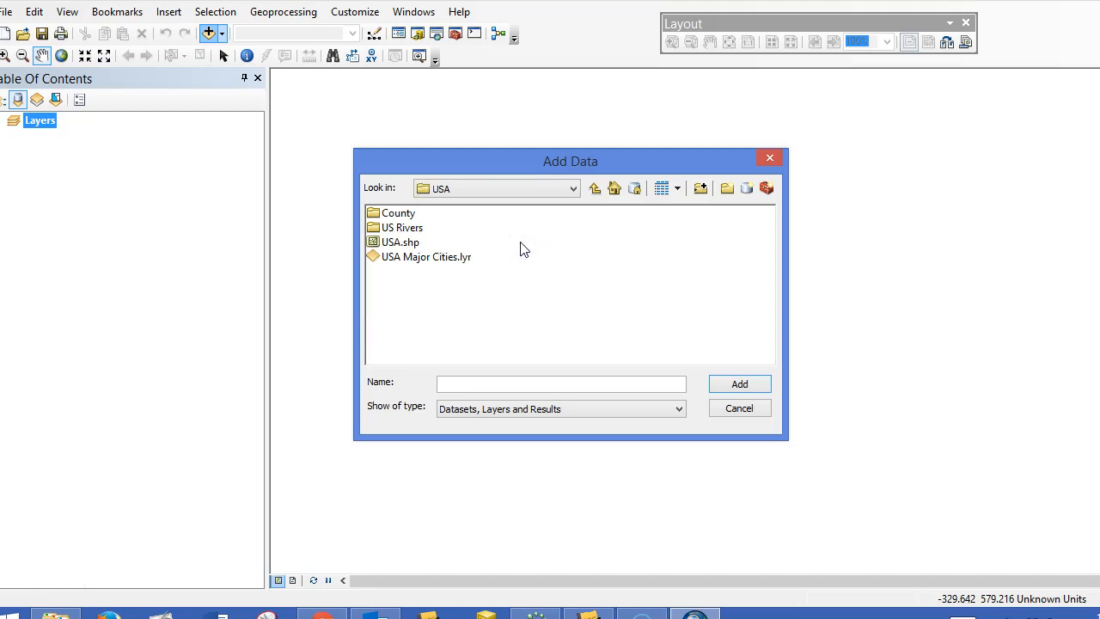
{"action": "left_click", "coordinate": [397, 243]}
{"action": "left_click", "coordinate": [741, 383]}
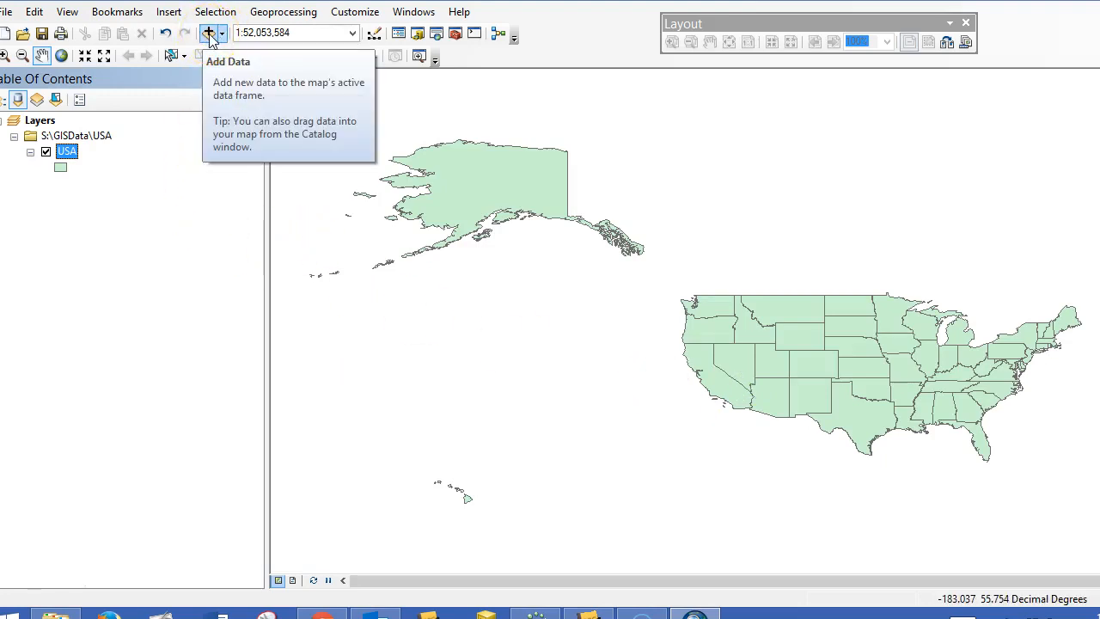
Step: Add the Thanksgiving$ sheet of Thanksgiving Data 2007.xls from the Thanksgiving folder in the personal GIS documents connection
{"action": "left_click", "coordinate": [208, 33]}
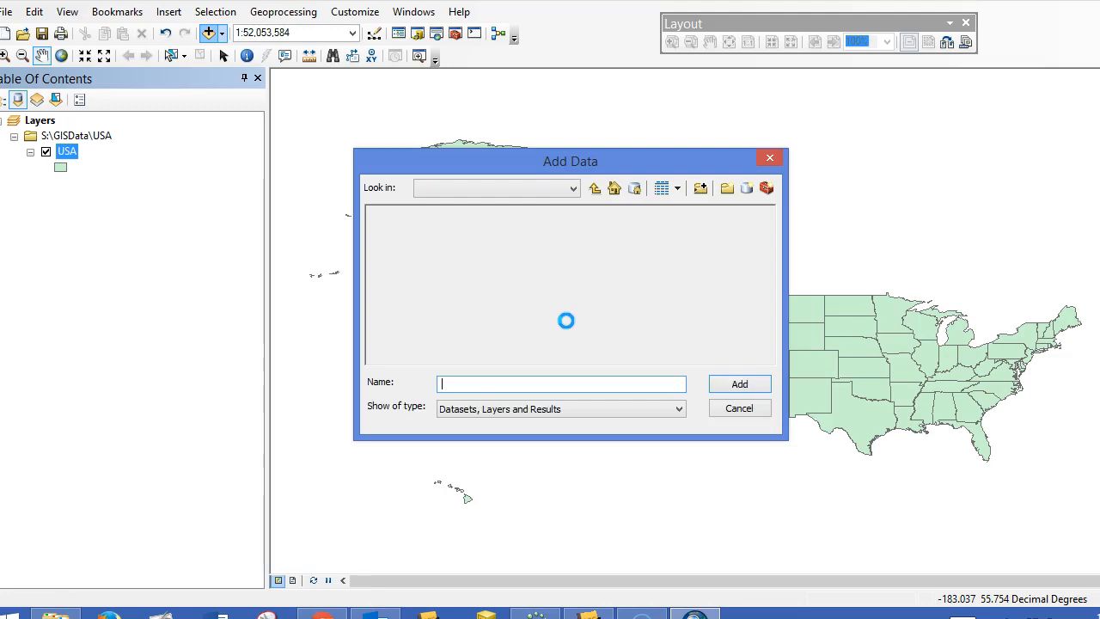
{"action": "left_click", "coordinate": [573, 189]}
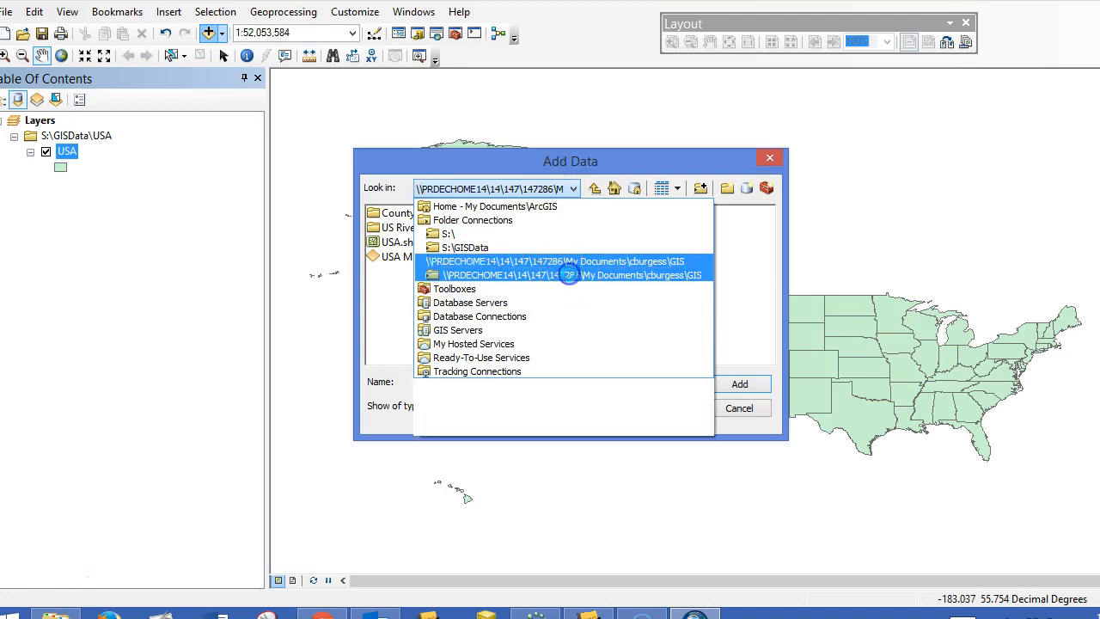
{"action": "left_click", "coordinate": [567, 274]}
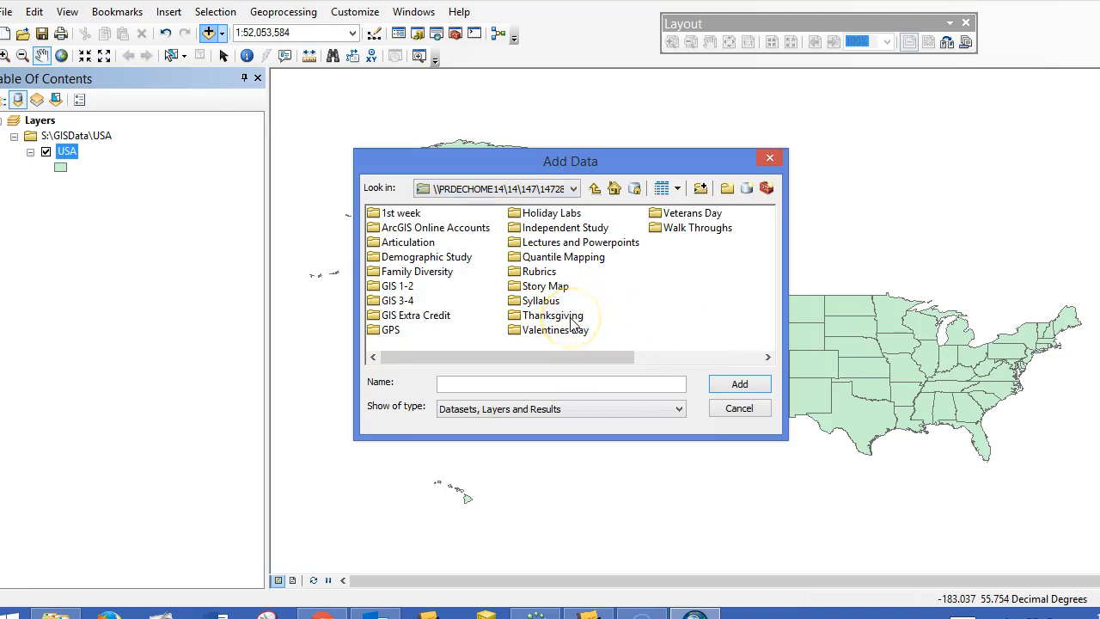
{"action": "double_click", "coordinate": [567, 317]}
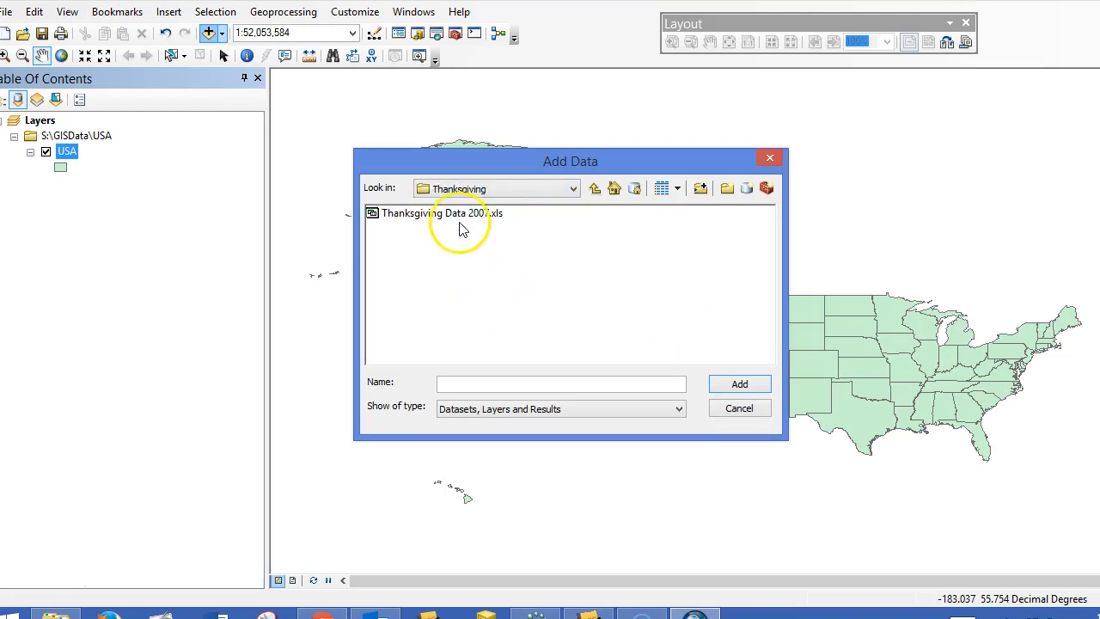
{"action": "left_click", "coordinate": [465, 220]}
{"action": "left_click", "coordinate": [741, 386]}
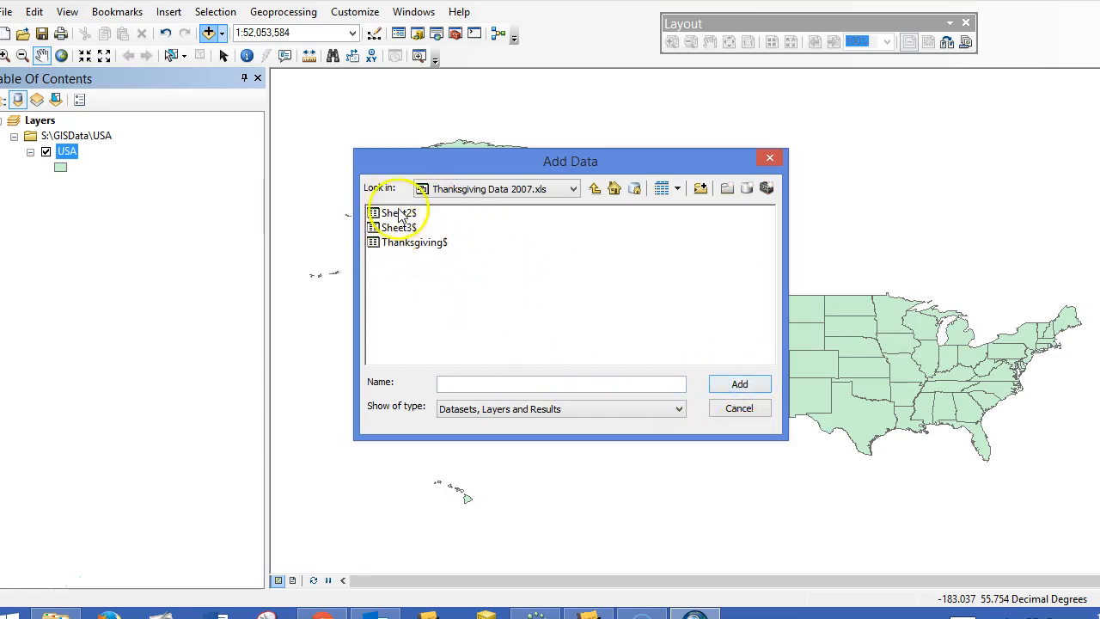
{"action": "left_click", "coordinate": [429, 245]}
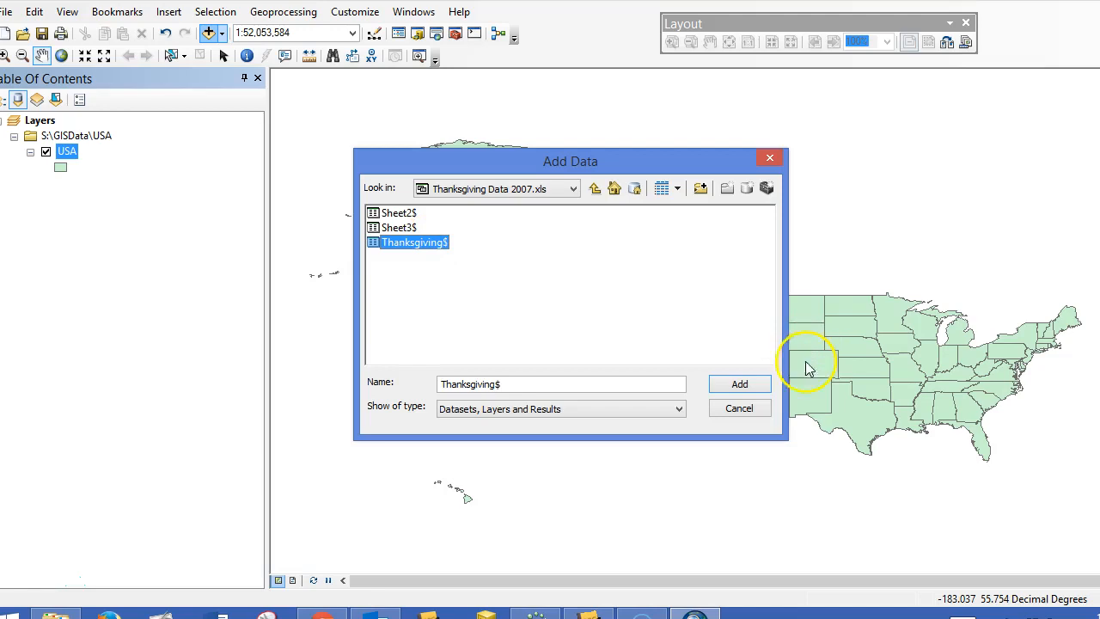
{"action": "left_click", "coordinate": [759, 384]}
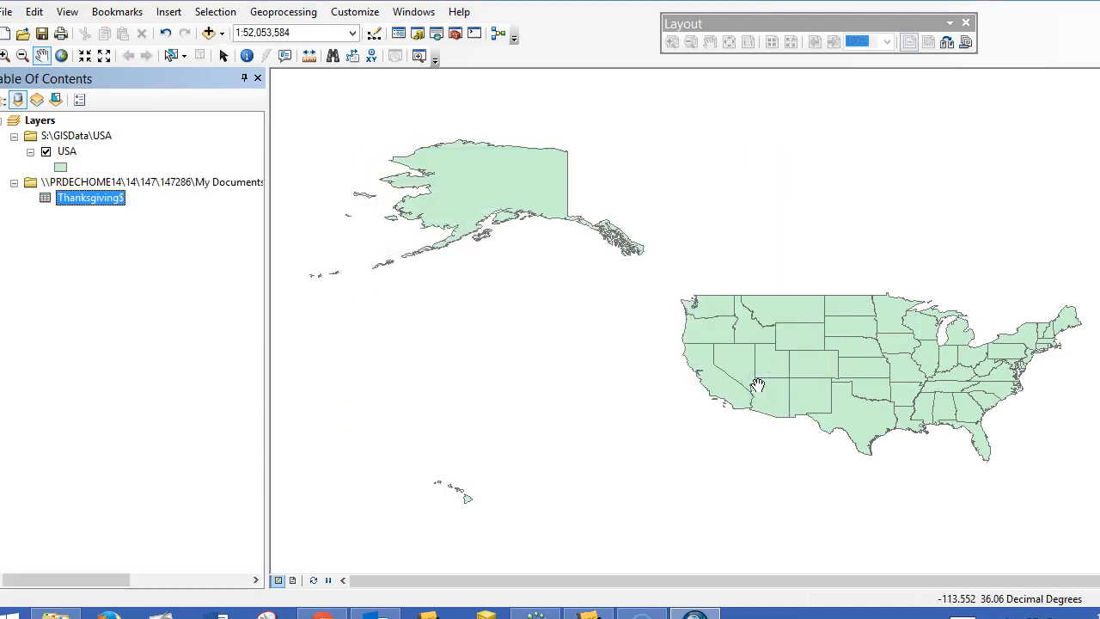
Step: Open the Thanksgiving$ table from the map's contents to view its records
{"action": "right_click", "coordinate": [103, 199]}
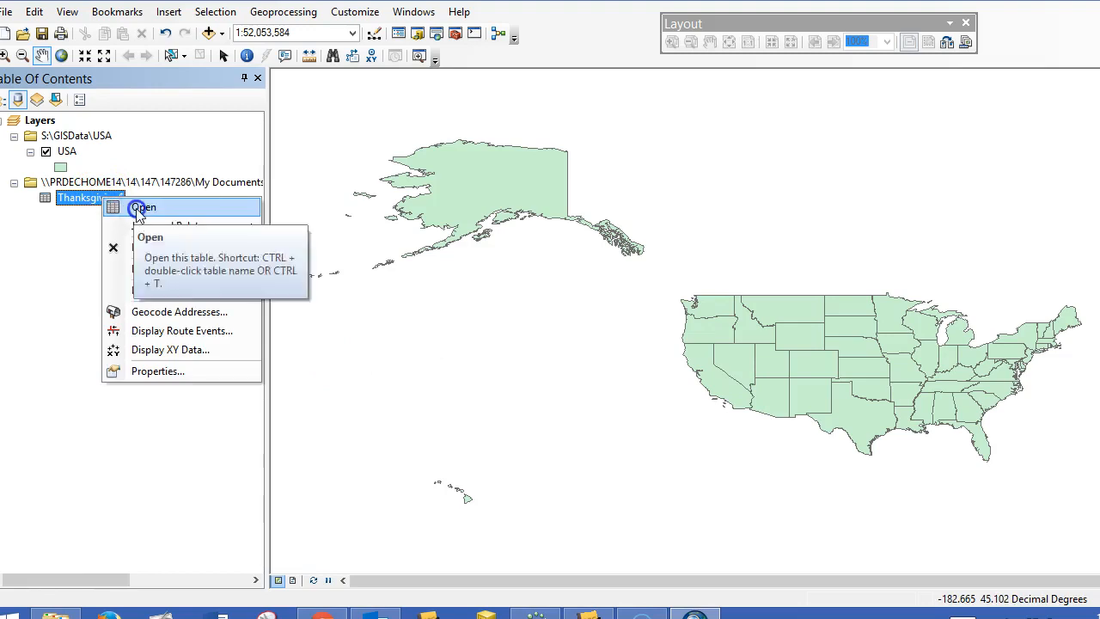
{"action": "left_click", "coordinate": [135, 209]}
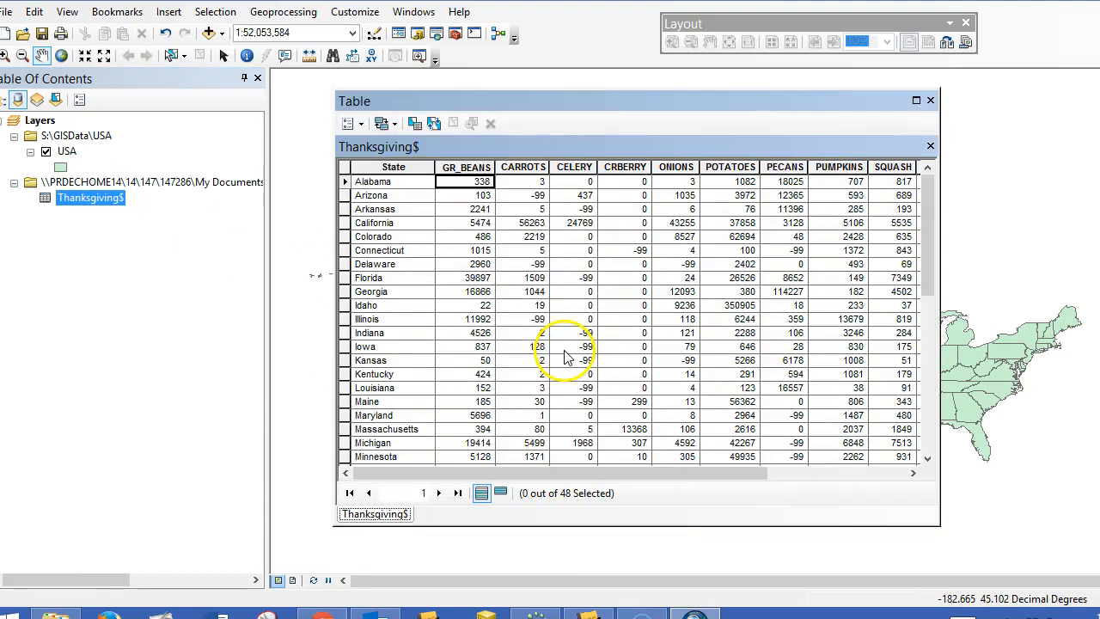
Step: Select the Alabama record and switch the selection to Arizona in the Thanksgiving$ table, and close the table
{"action": "mouse_move", "coordinate": [547, 474]}
{"action": "left_mouse_down"}
{"action": "mouse_move", "coordinate": [749, 491]}
{"action": "mouse_move", "coordinate": [644, 472]}
{"action": "mouse_move", "coordinate": [542, 474]}
{"action": "left_mouse_up"}
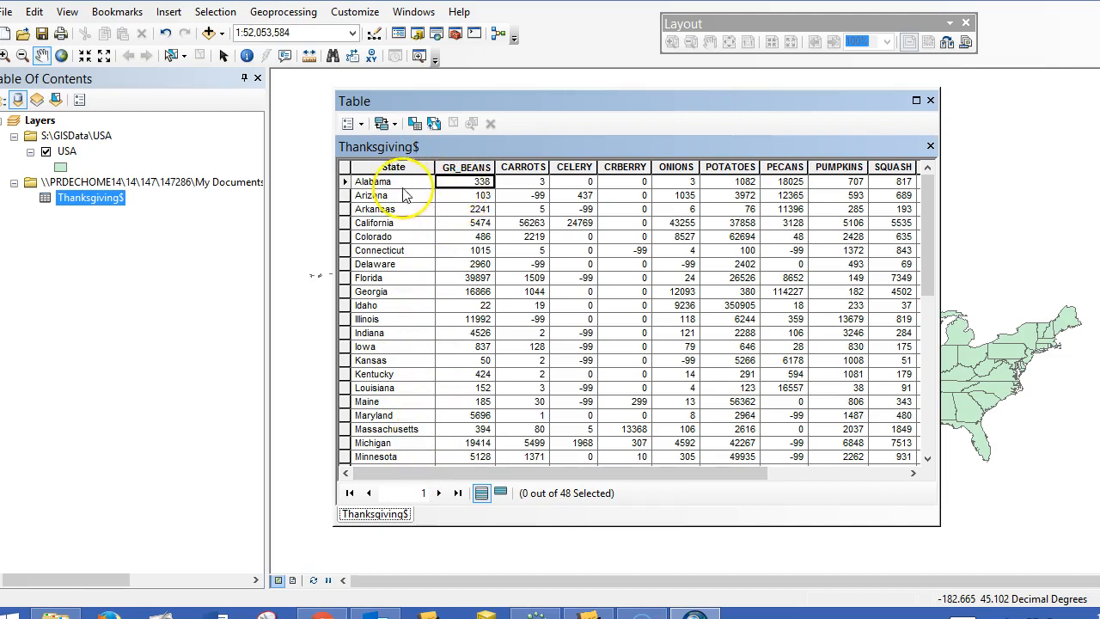
{"action": "left_click", "coordinate": [344, 182]}
{"action": "left_click", "coordinate": [344, 195]}
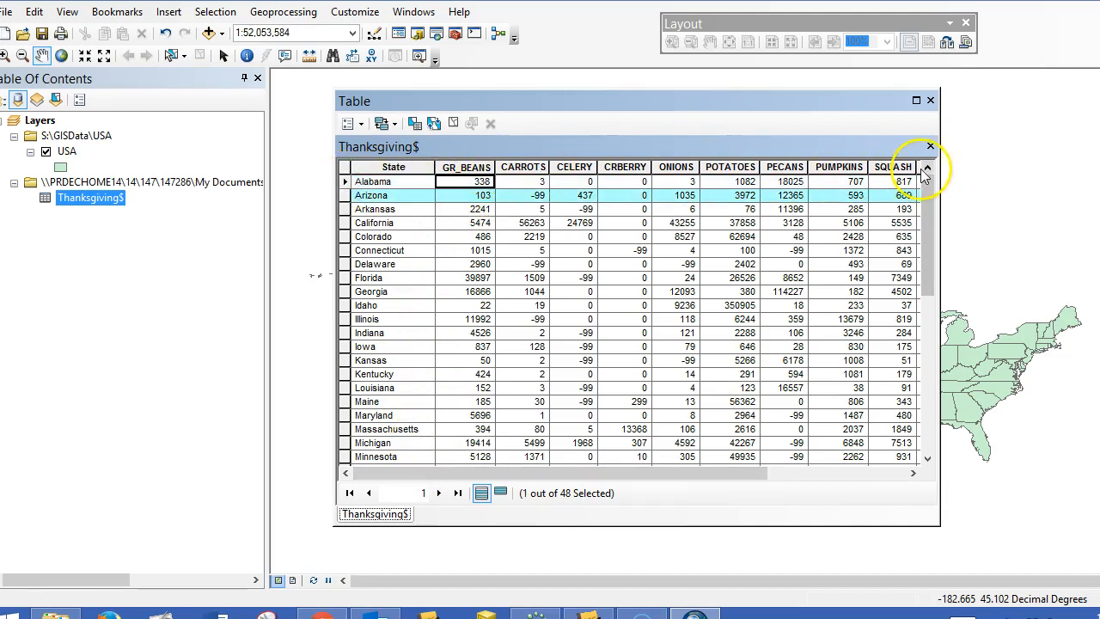
{"action": "left_click", "coordinate": [931, 102]}
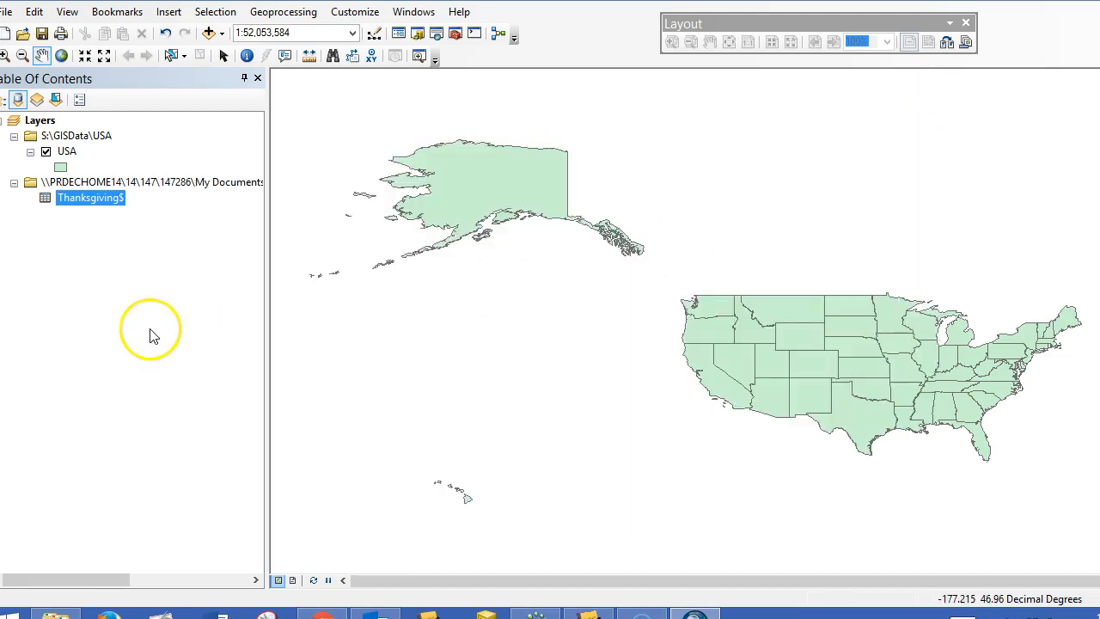
Step: Save the map document as Thankgiving Dinner in the Thanksgiving folder under GIS, inside the personal folder in Documents
{"action": "left_click", "coordinate": [6, 12]}
{"action": "left_click", "coordinate": [36, 94]}
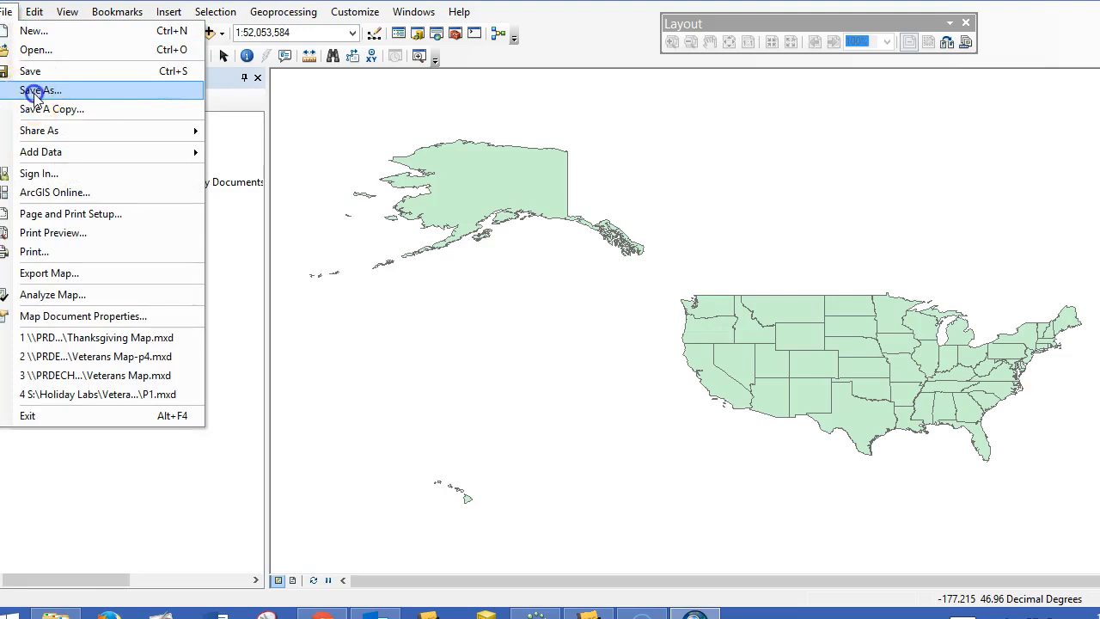
{"action": "left_click", "coordinate": [635, 154]}
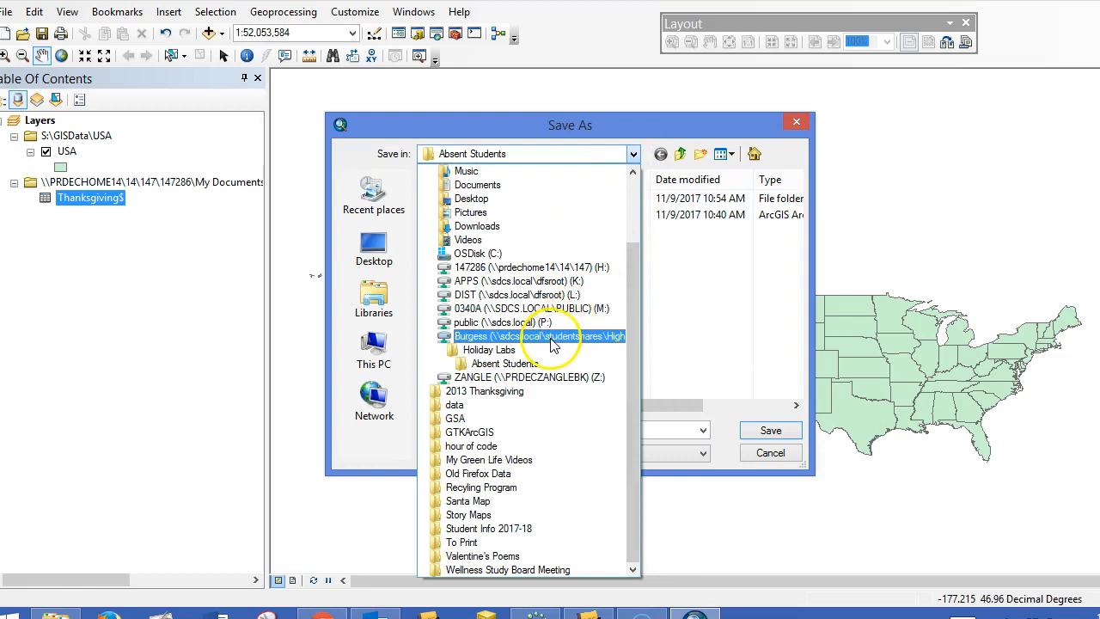
{"action": "left_click", "coordinate": [477, 185]}
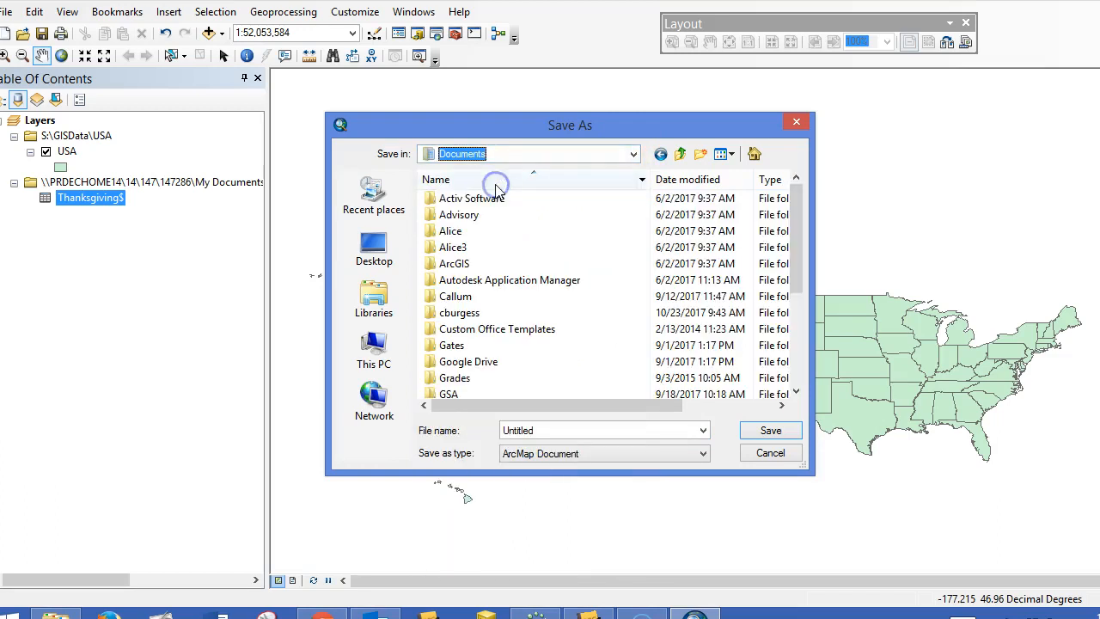
{"action": "double_click", "coordinate": [468, 316]}
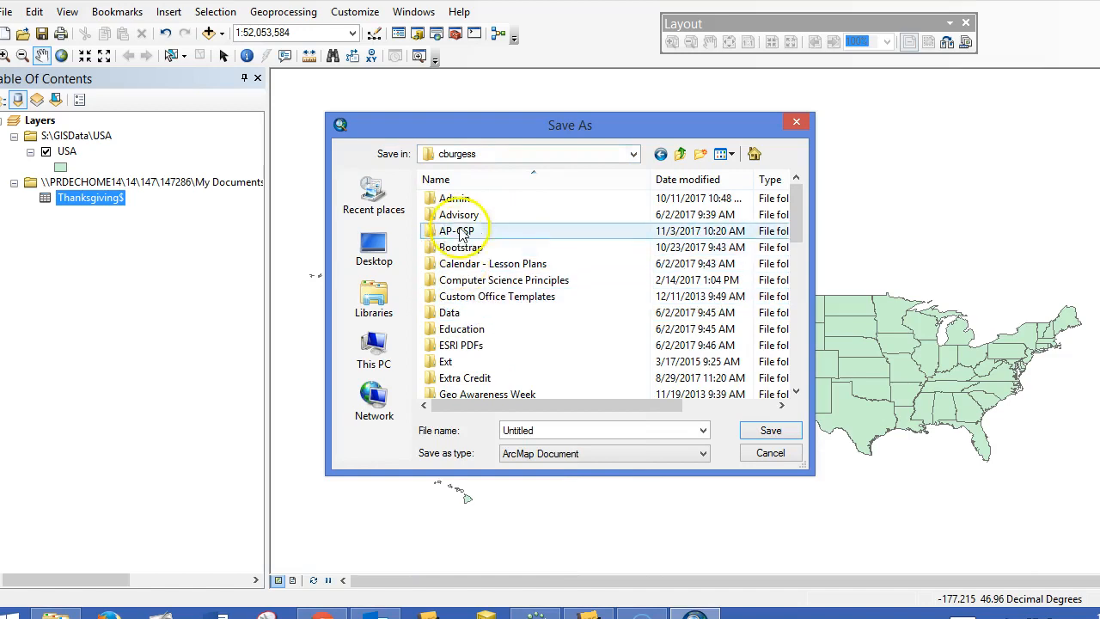
{"action": "scroll", "coordinate": [537, 312], "scroll_direction": "down", "scroll_amount": 1}
{"action": "scroll", "coordinate": [537, 312], "scroll_direction": "down", "scroll_amount": 1}
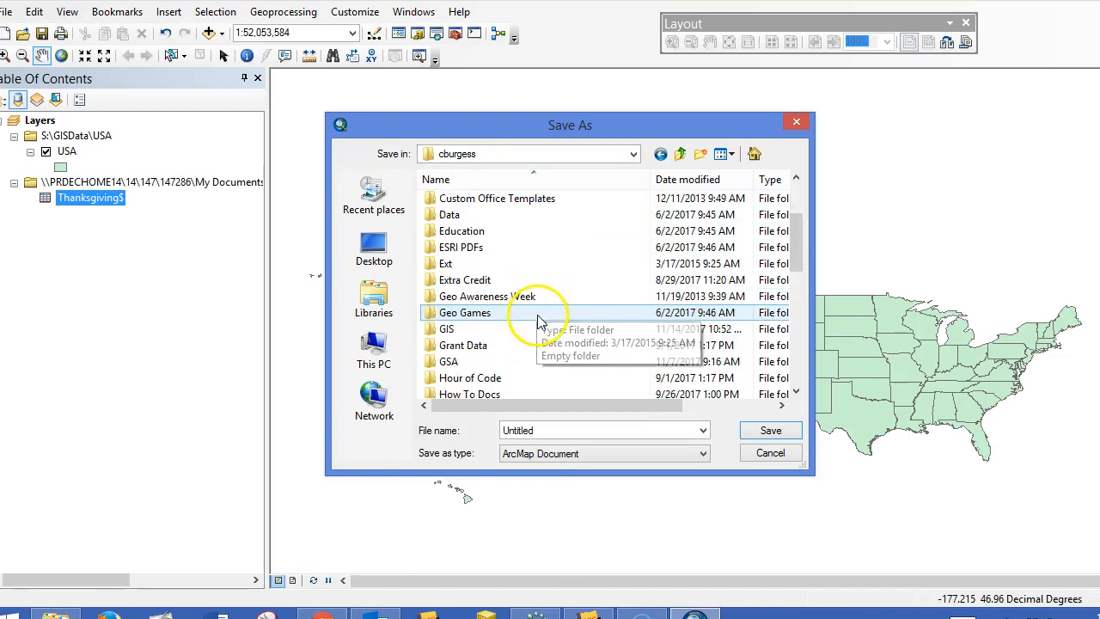
{"action": "left_click", "coordinate": [503, 329]}
{"action": "double_click", "coordinate": [503, 329]}
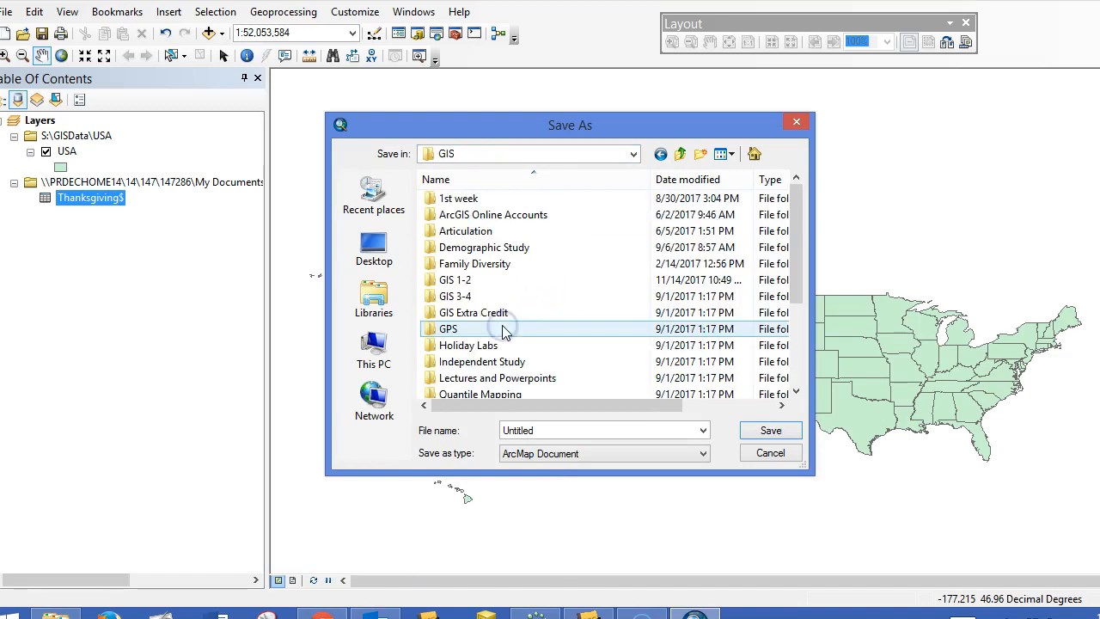
{"action": "scroll", "coordinate": [528, 318], "scroll_direction": "down", "scroll_amount": 3}
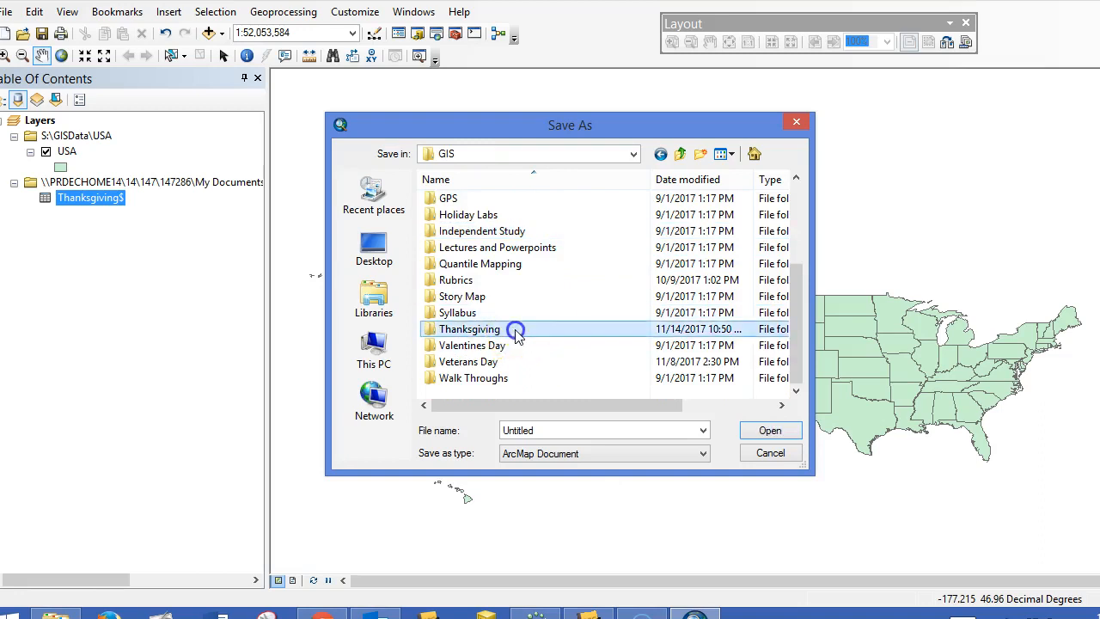
{"action": "double_click", "coordinate": [484, 329]}
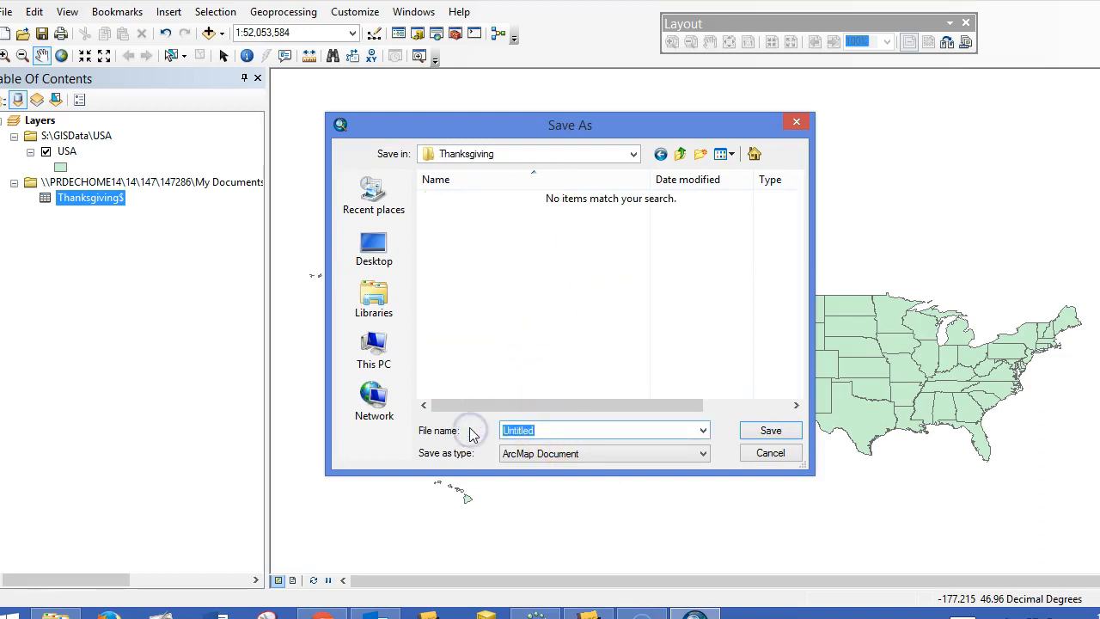
{"action": "type", "text": "Thankgiving Dinner"}
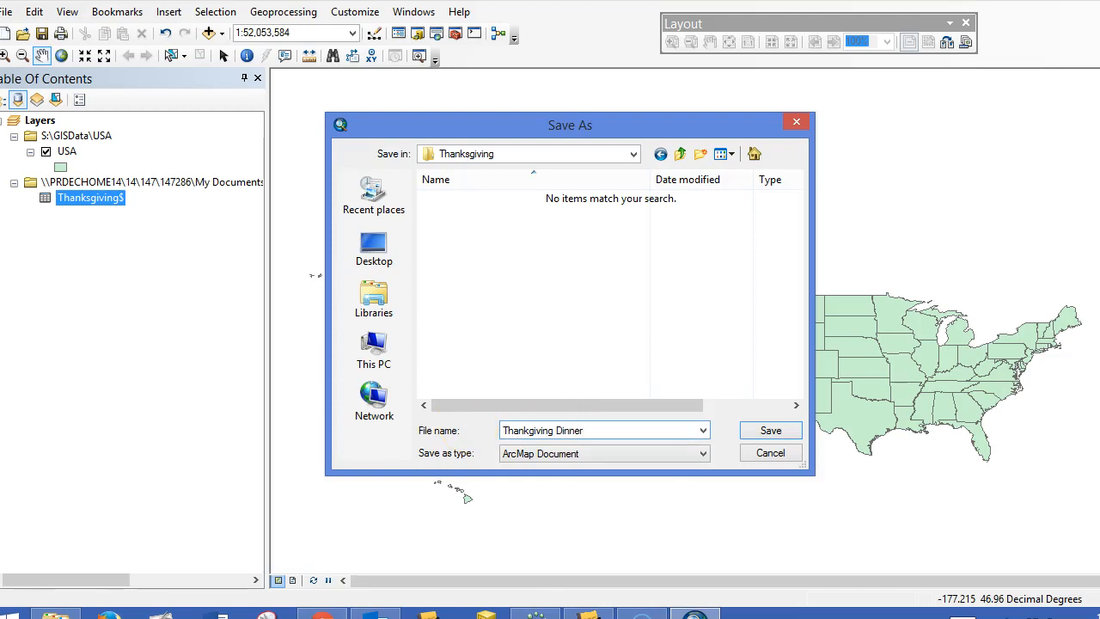
{"action": "left_click", "coordinate": [765, 434]}
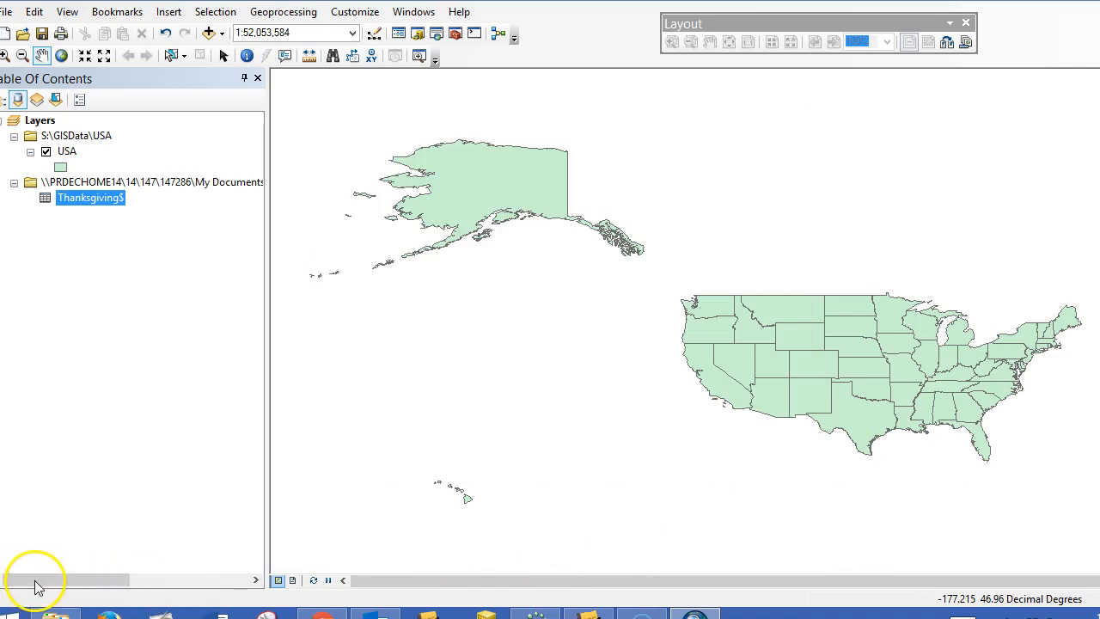